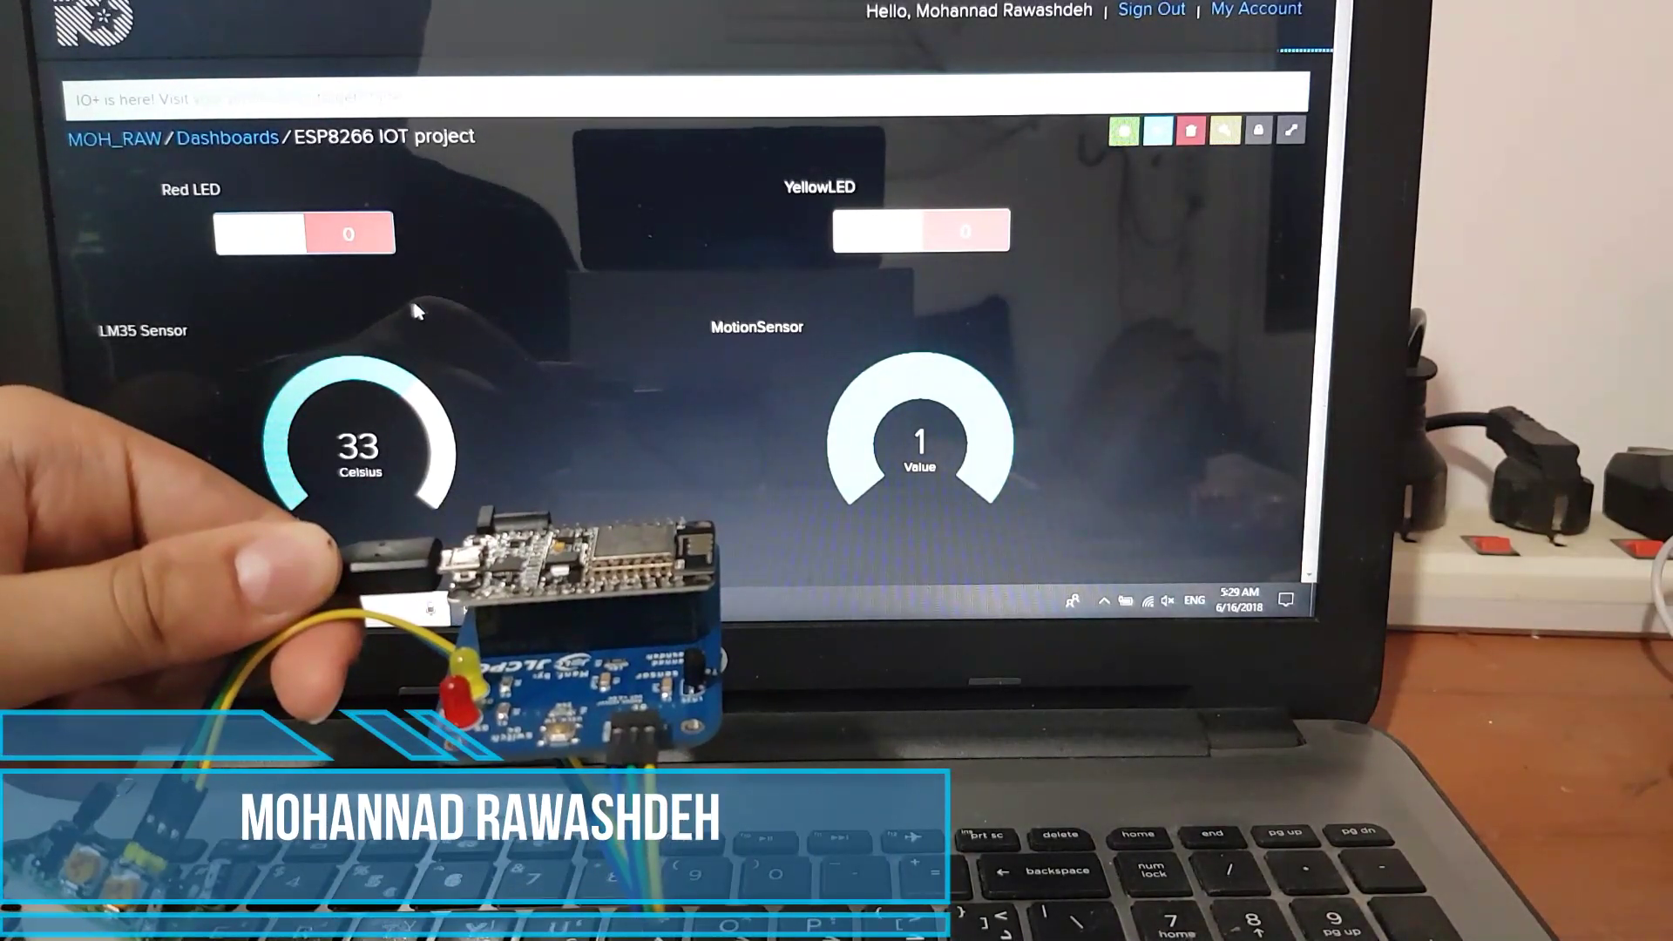
Step: Switch the Red LED on and back off, and switch the YellowLED on from the ESP8266 IOT project dashboard
click(328, 244)
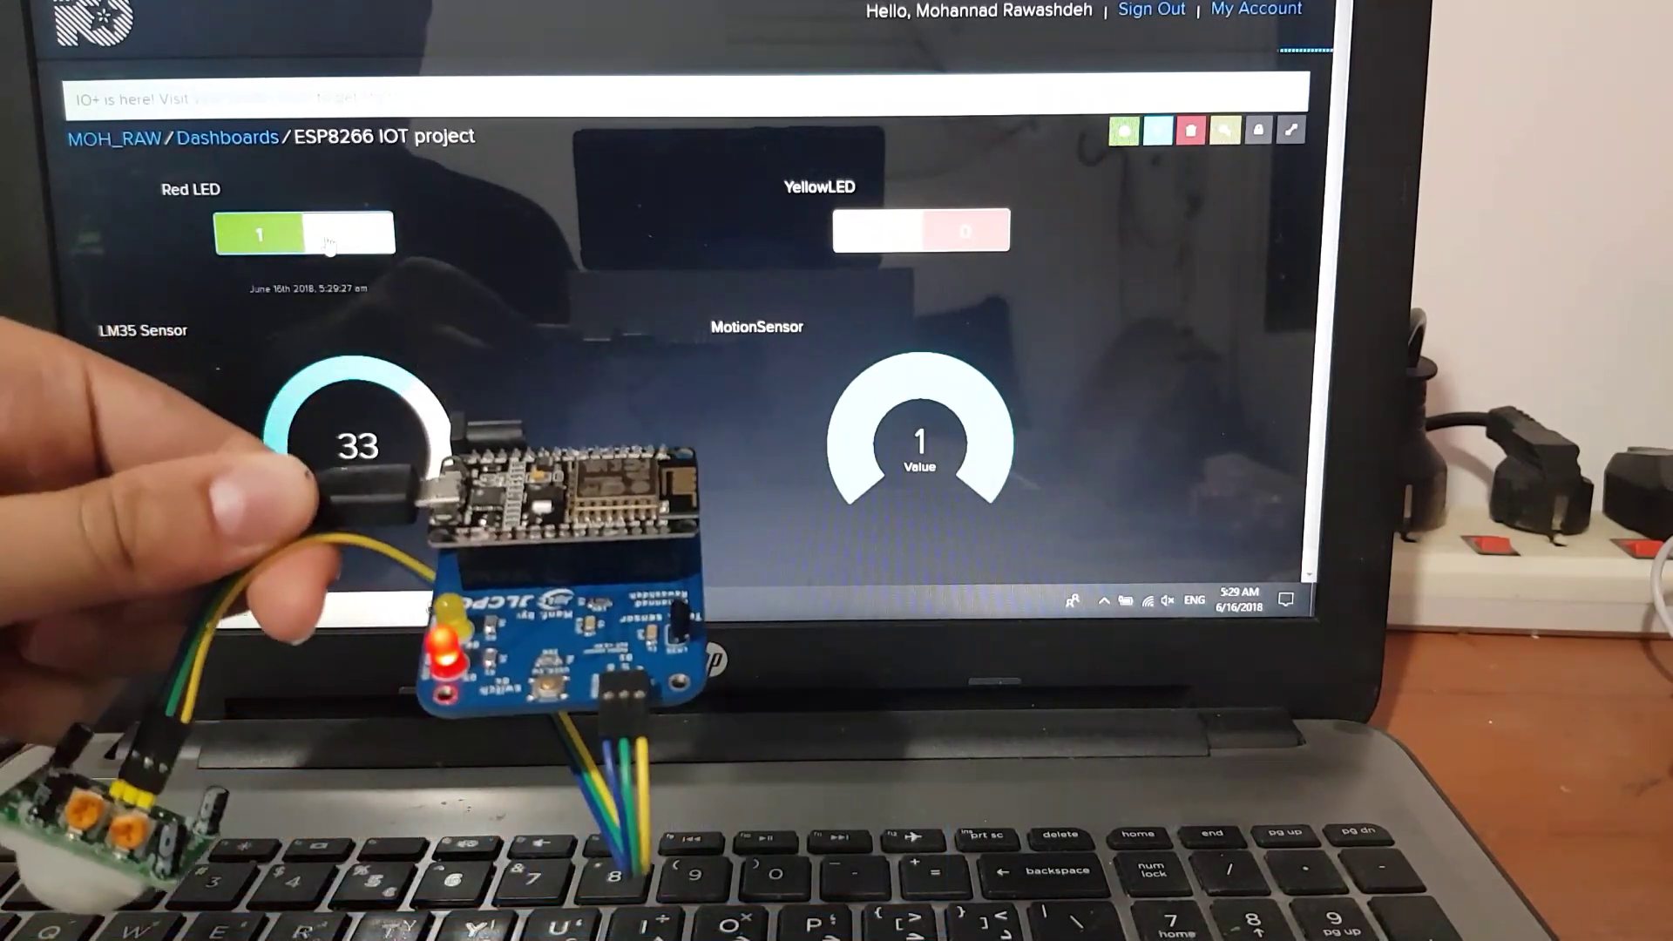
click(329, 245)
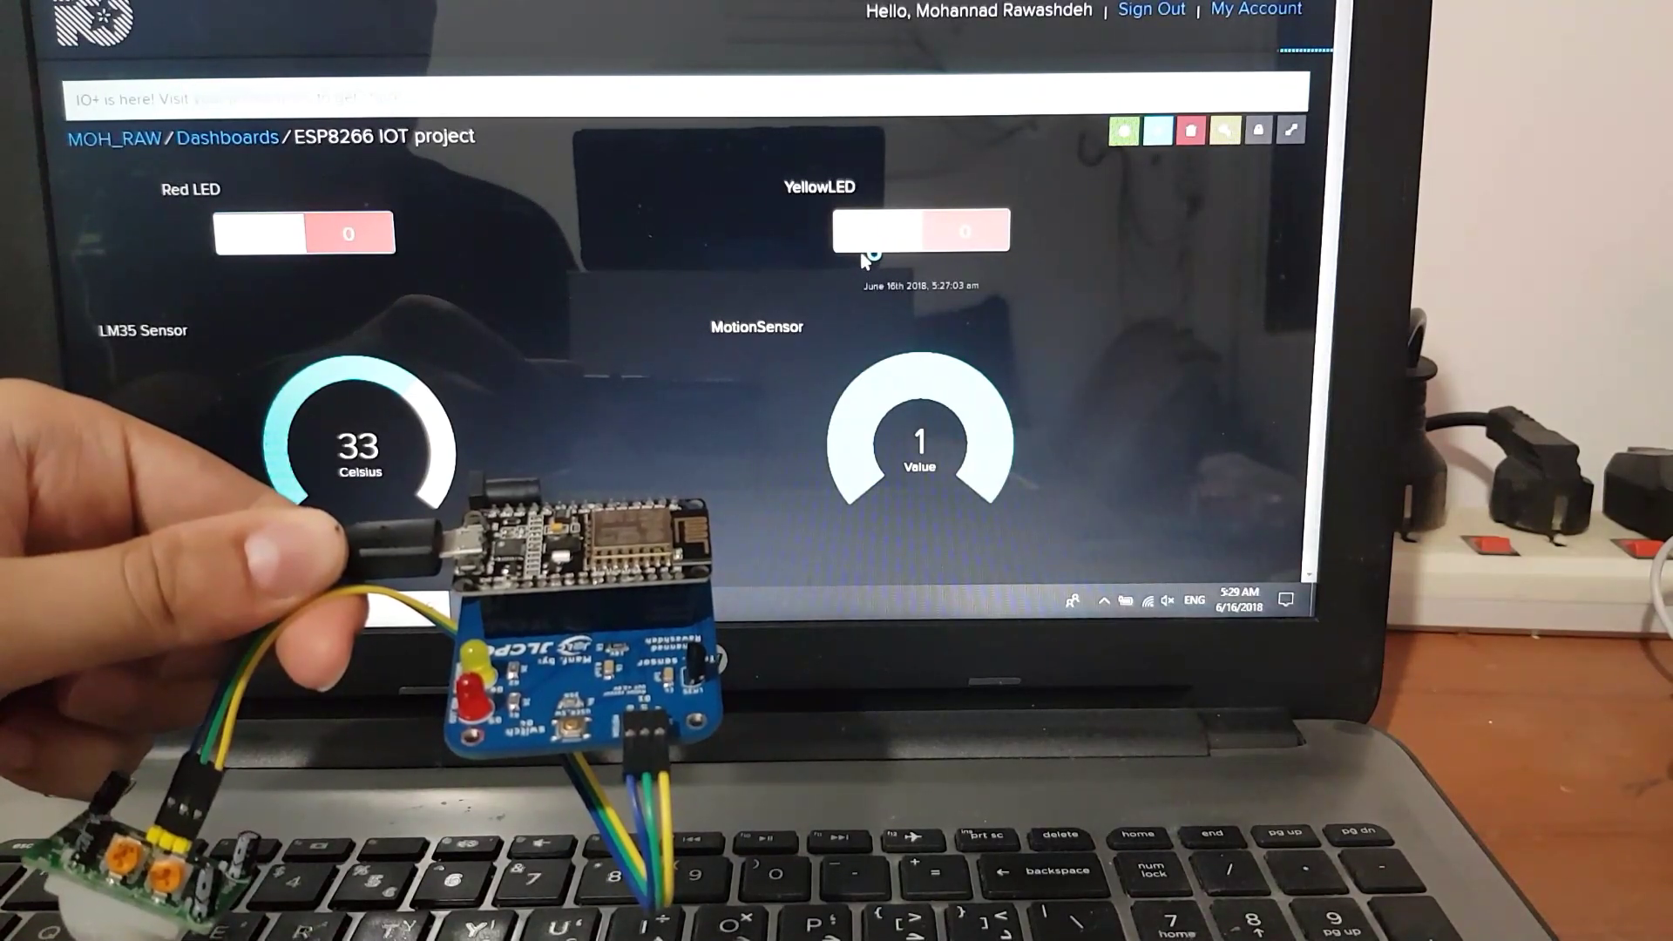
click(927, 229)
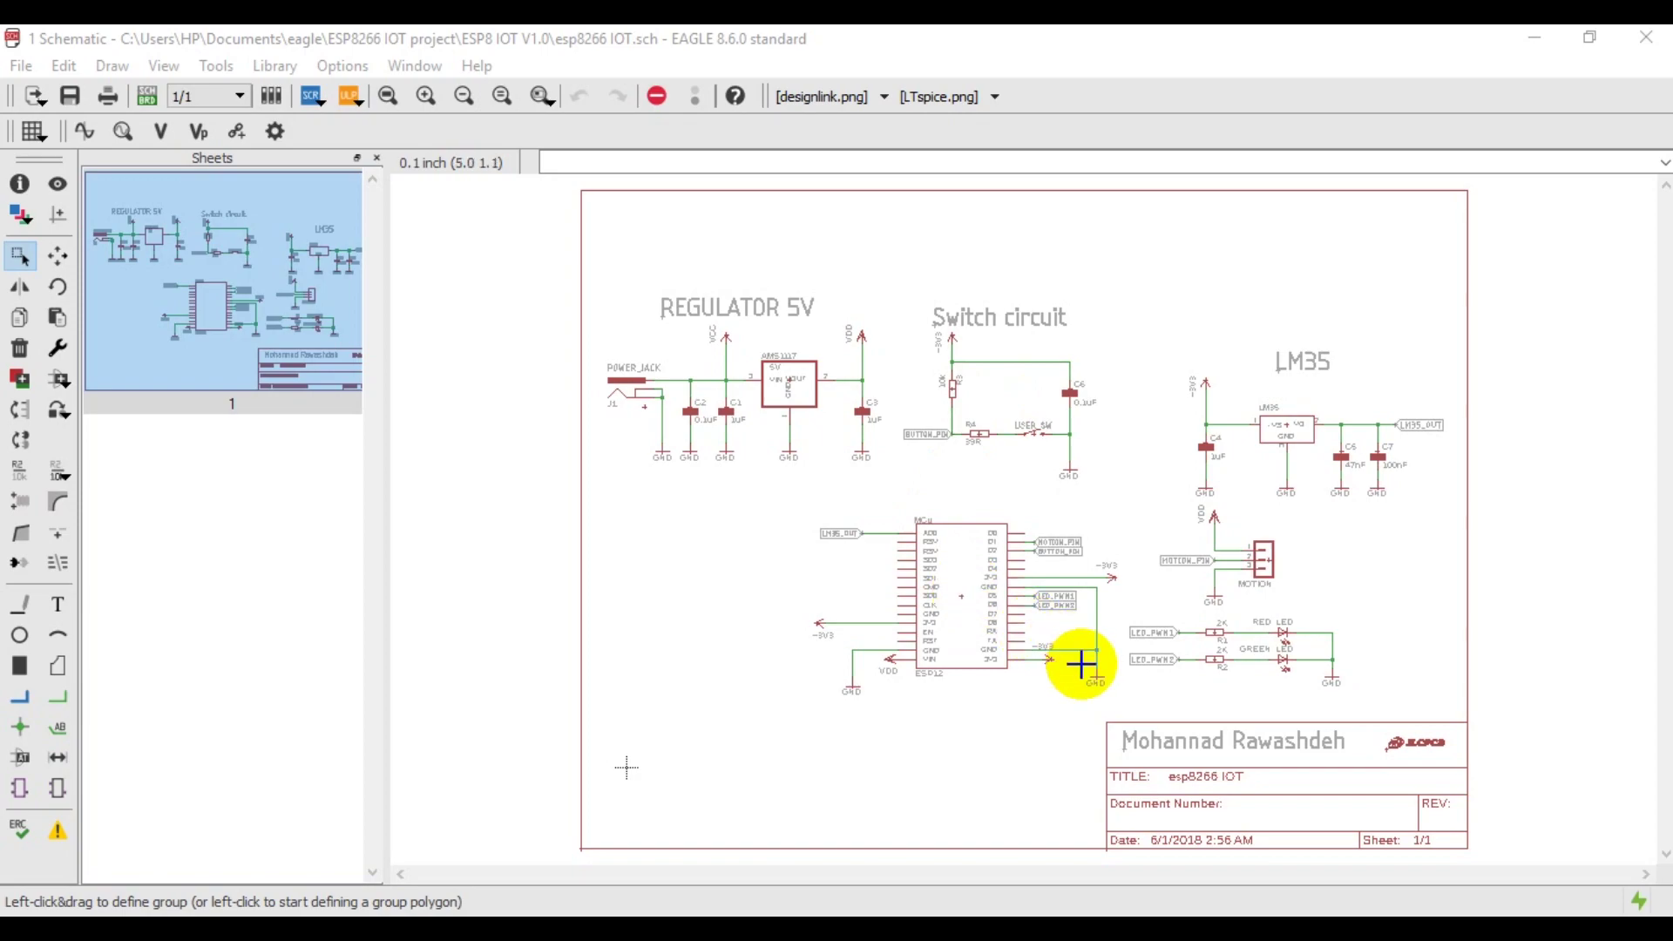
Step: Examine the ESP12 MCU and its pin connections in the esp8266 IOT schematic in EAGLE
scroll(1080, 664, up, 1)
click(426, 96)
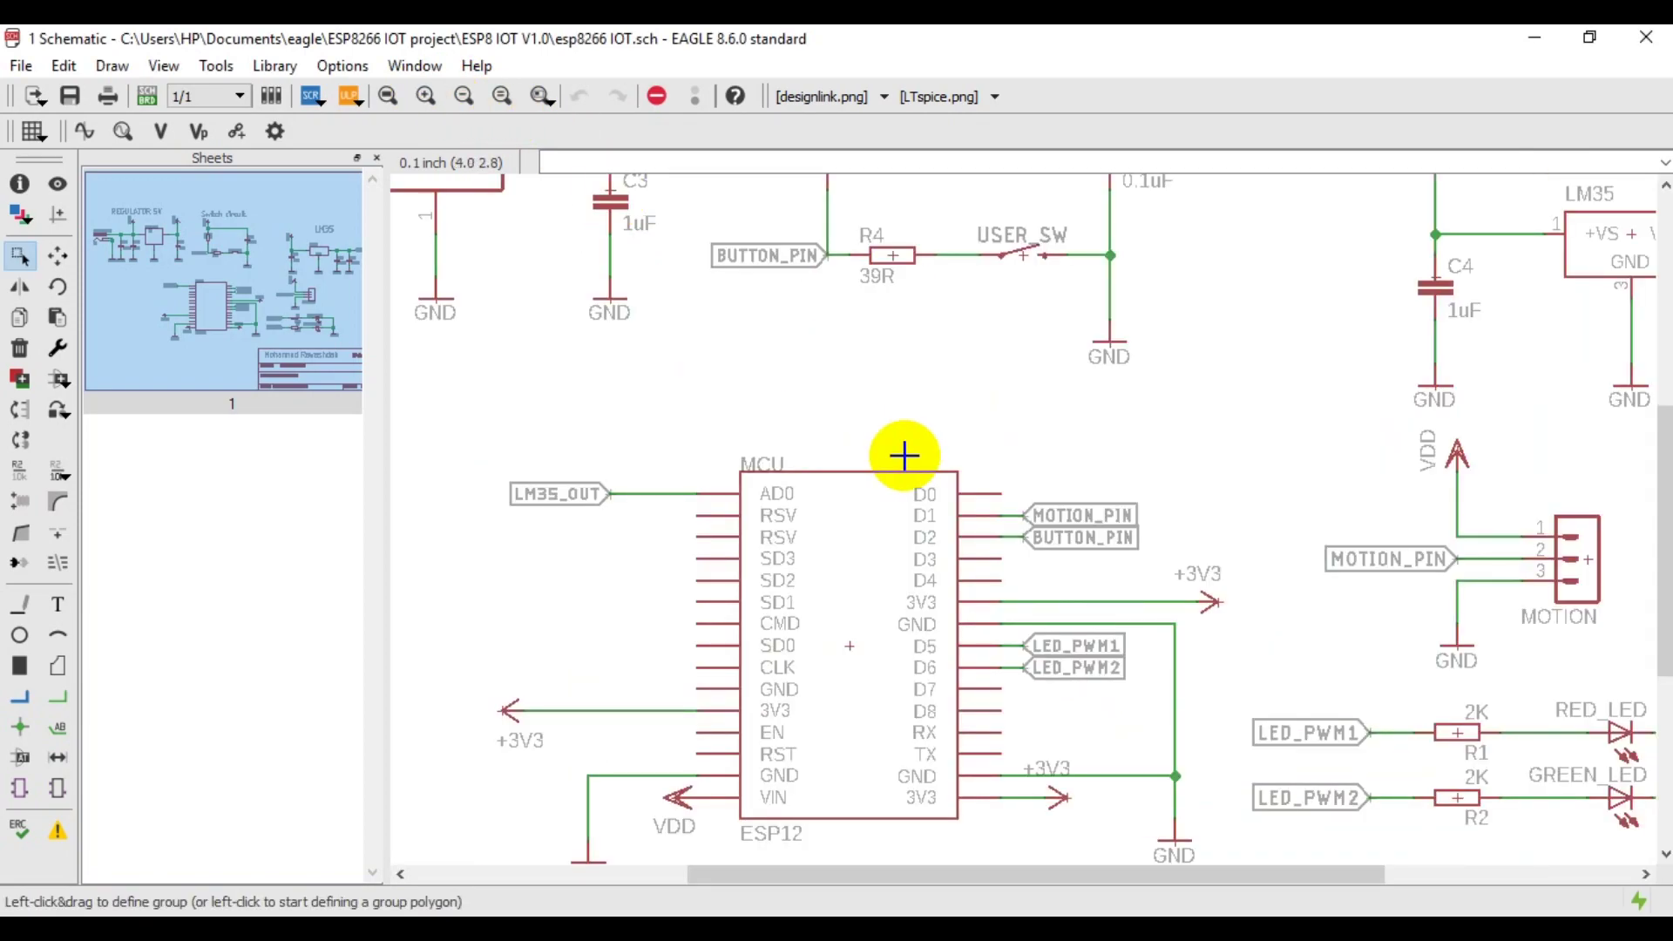
drag(1664, 558, 1665, 613)
drag(1049, 875, 952, 875)
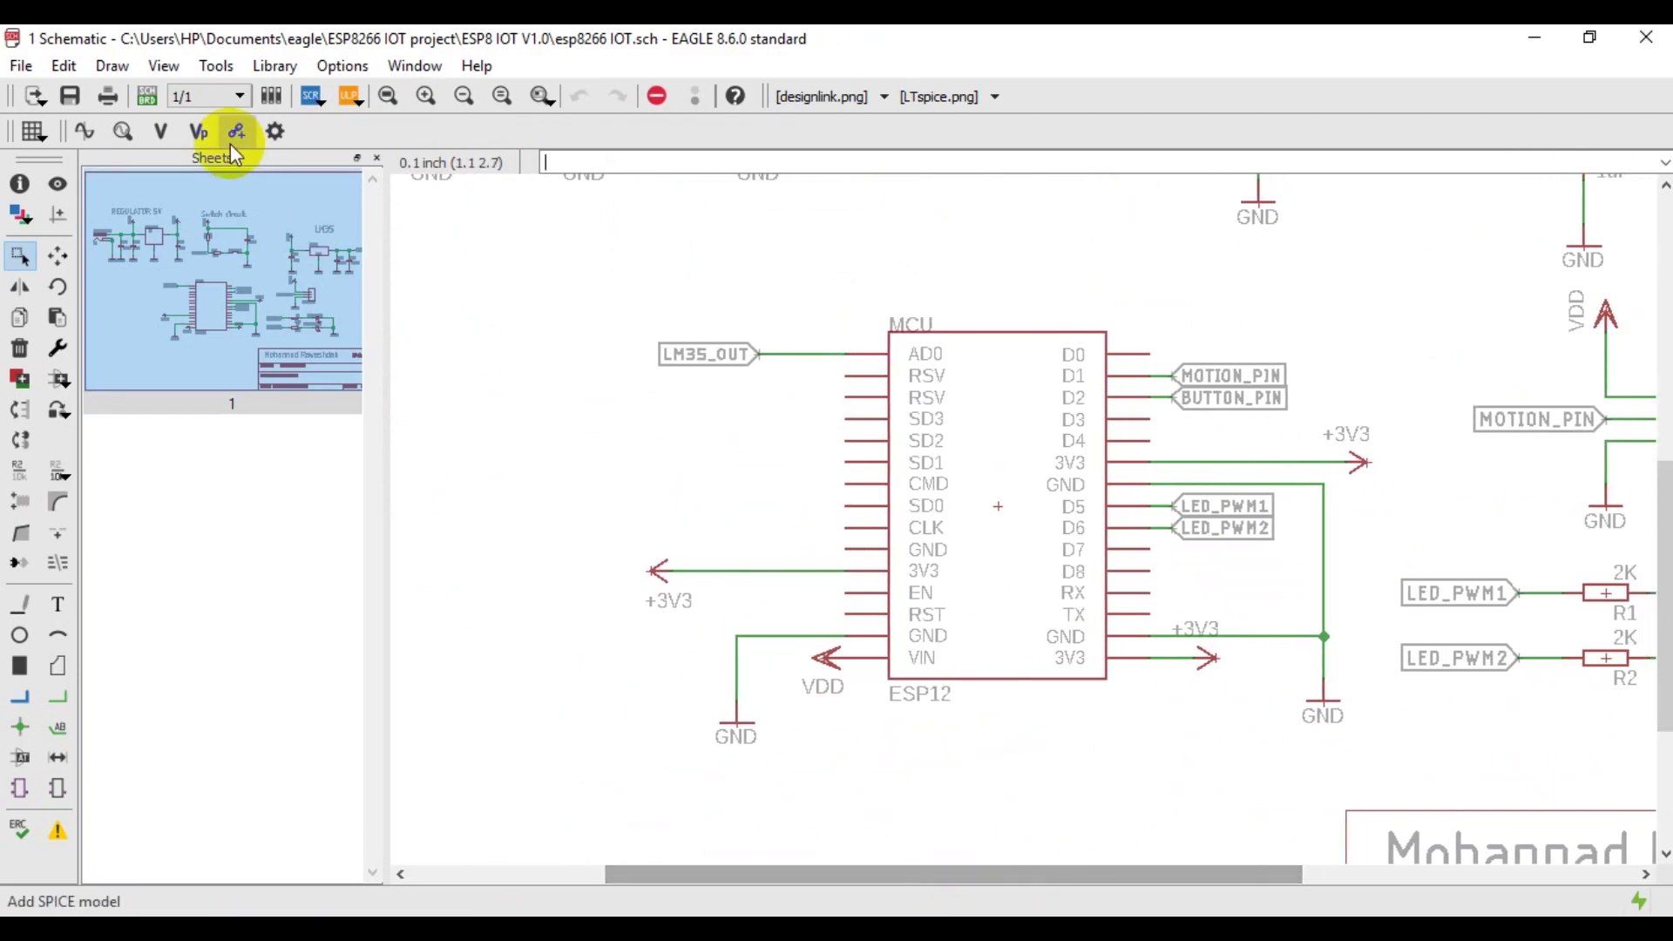
Step: Open the board layout belonging to the schematic and examine its components and traces up close
click(153, 90)
right_click(926, 515)
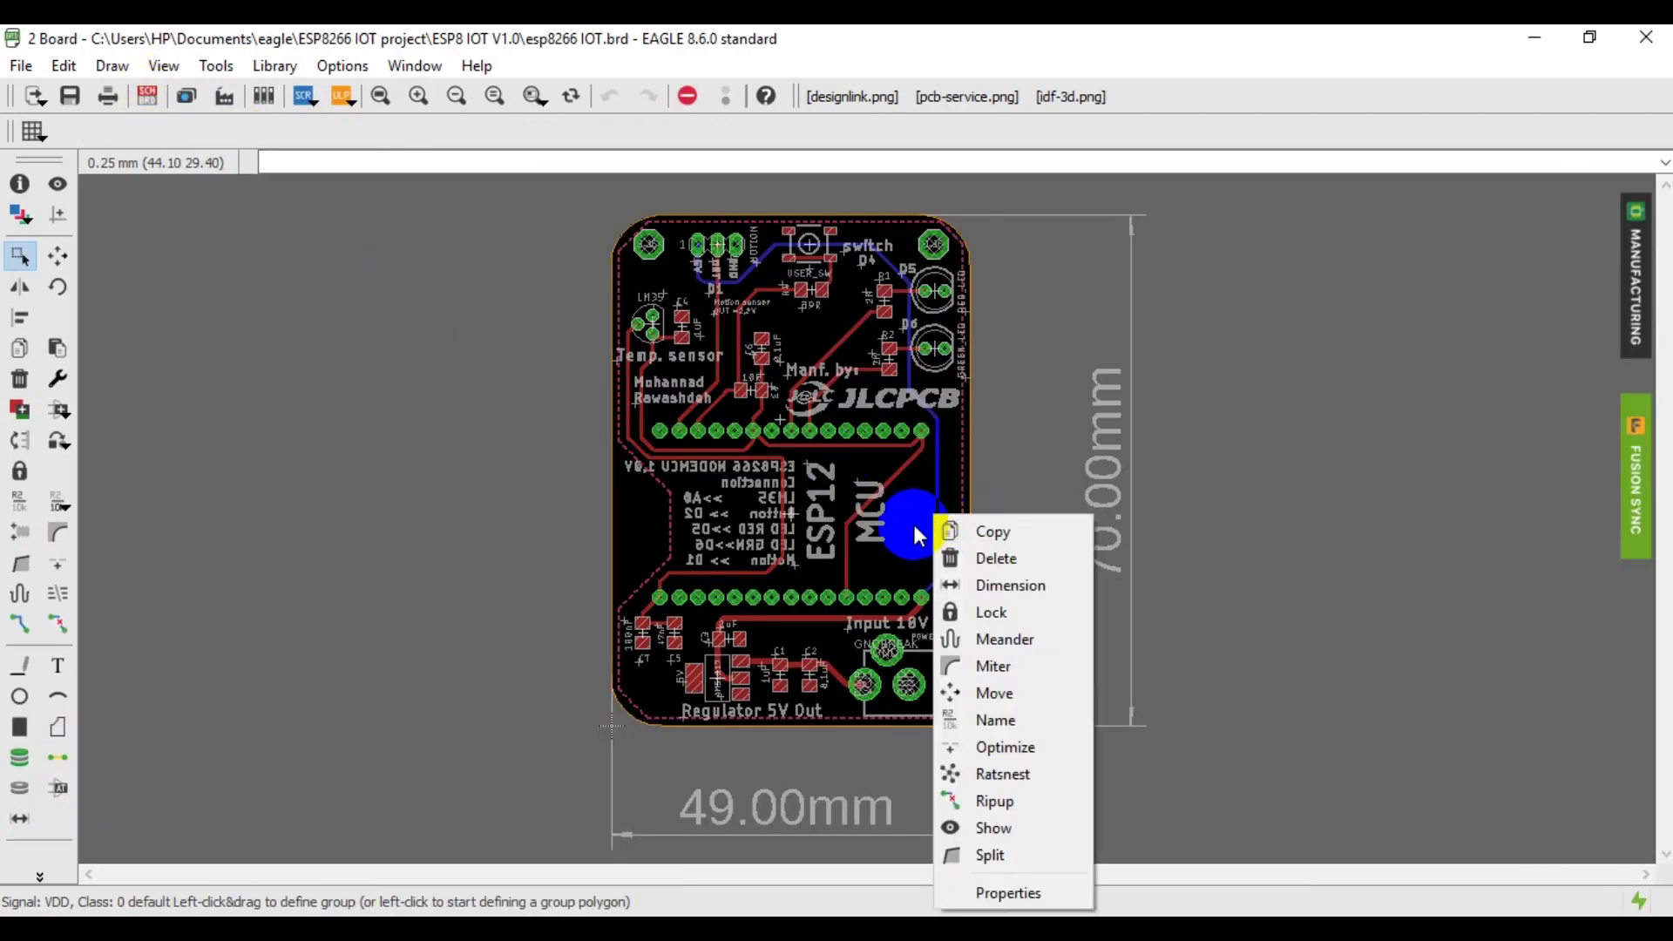
click(1000, 478)
scroll(902, 517, up, 1)
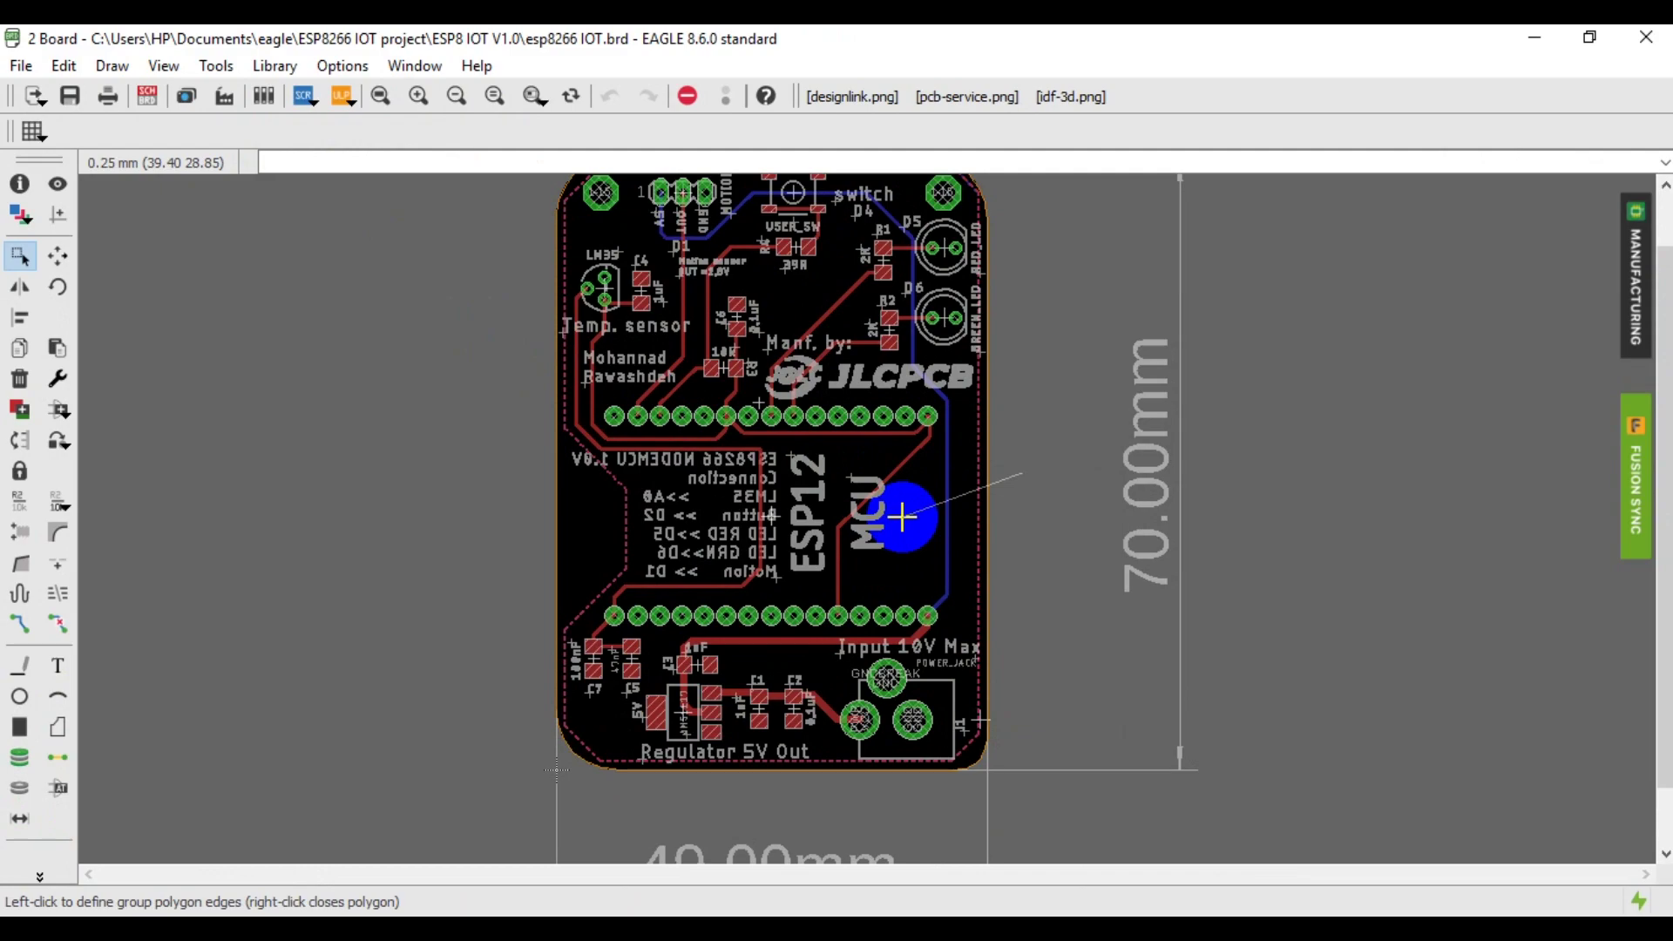
key(Escape)
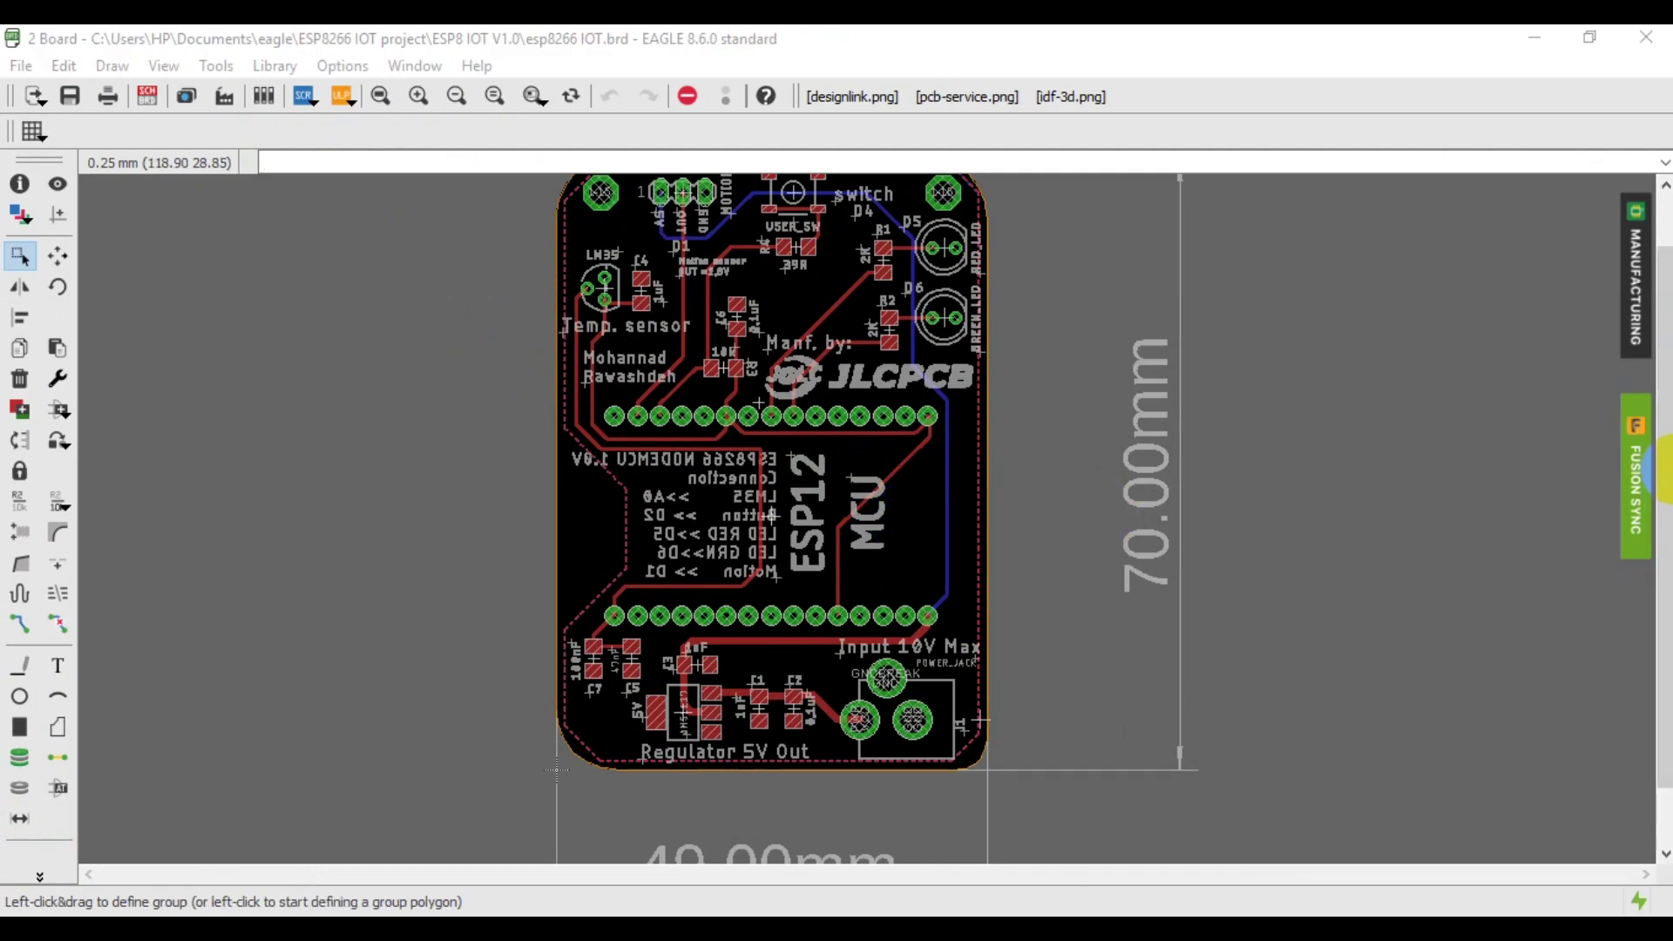
click(1665, 376)
drag(1665, 376, 1665, 418)
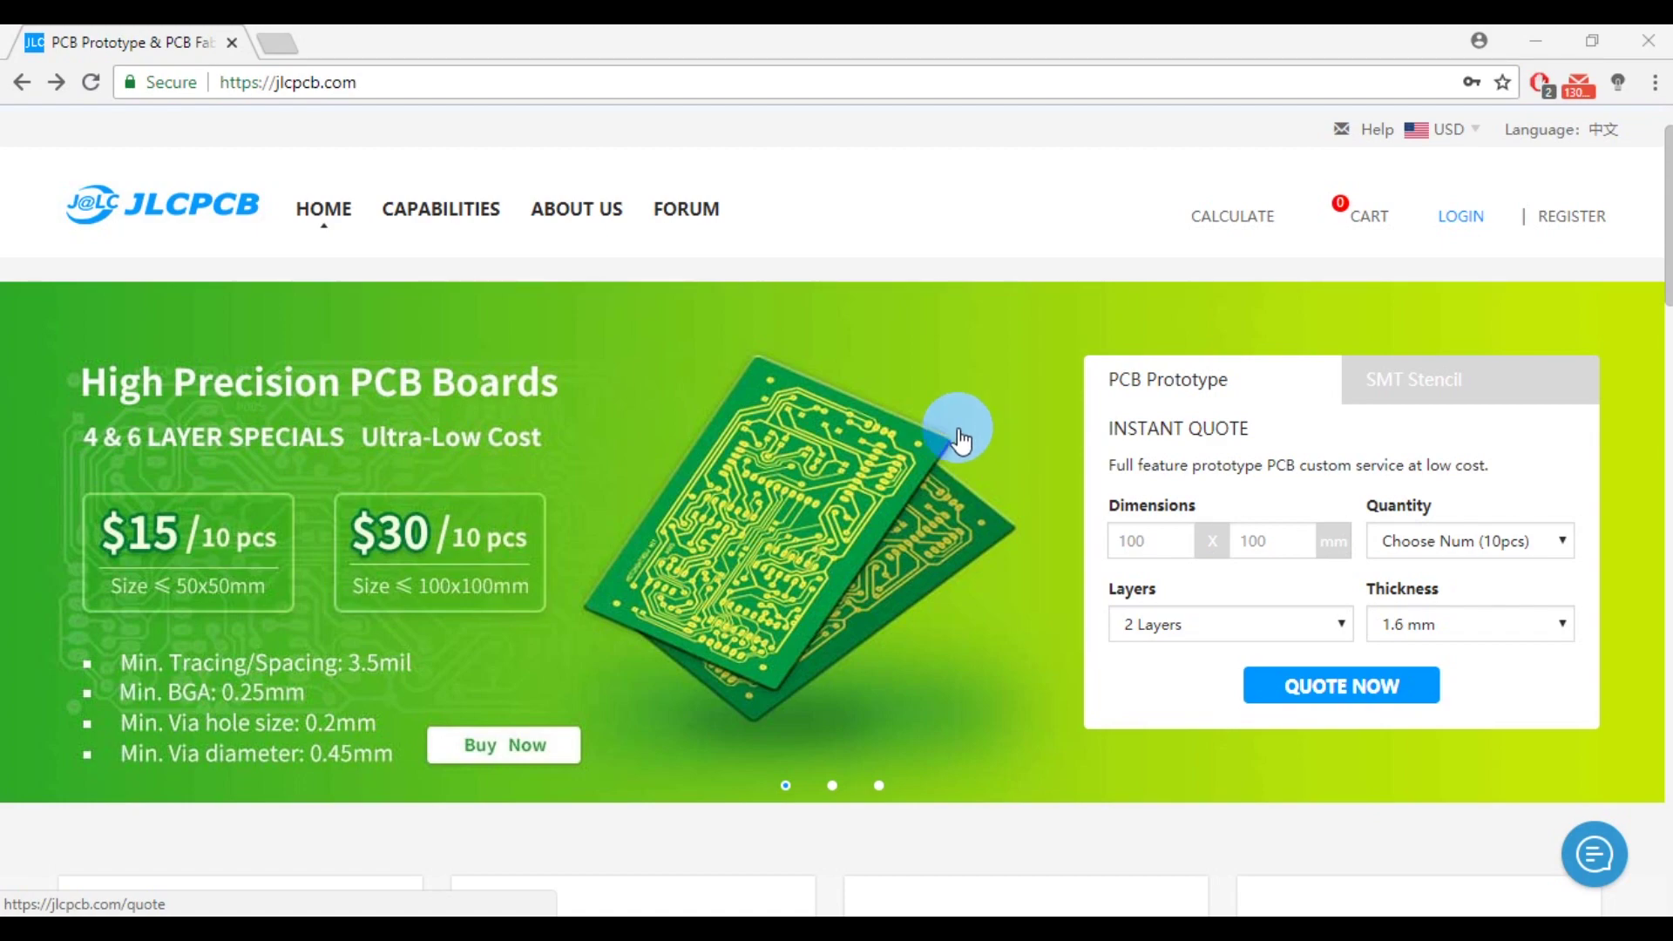
Step: Open the PCB quote page from the $2 prototype offer on the JLCPCB website
click(423, 87)
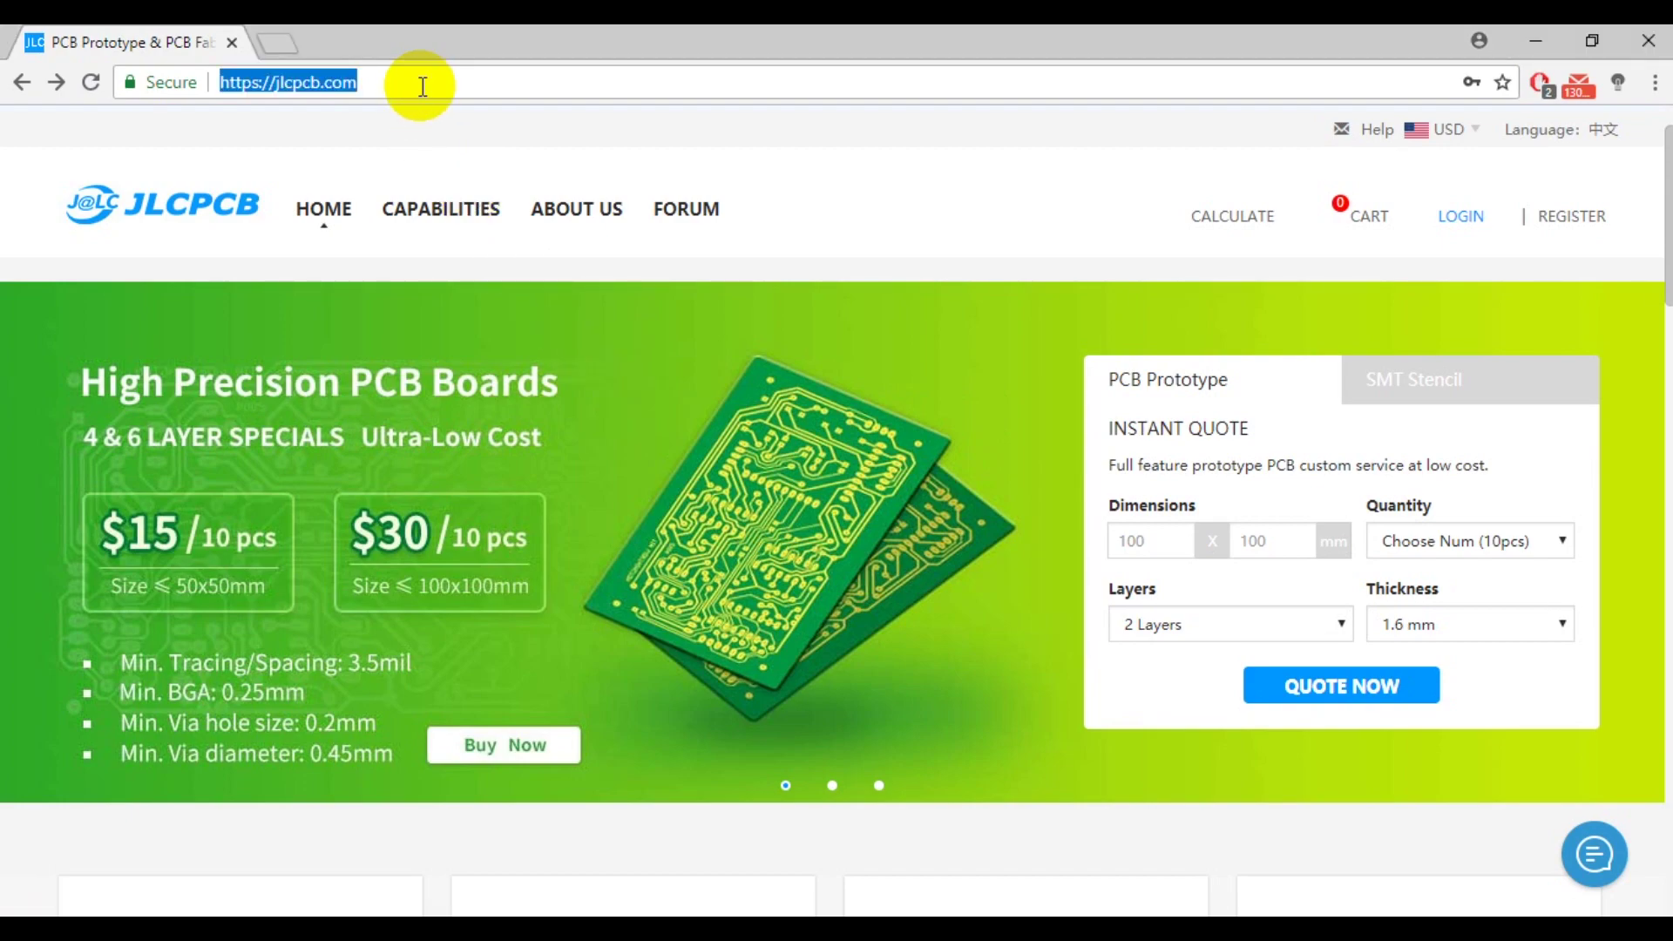
click(357, 82)
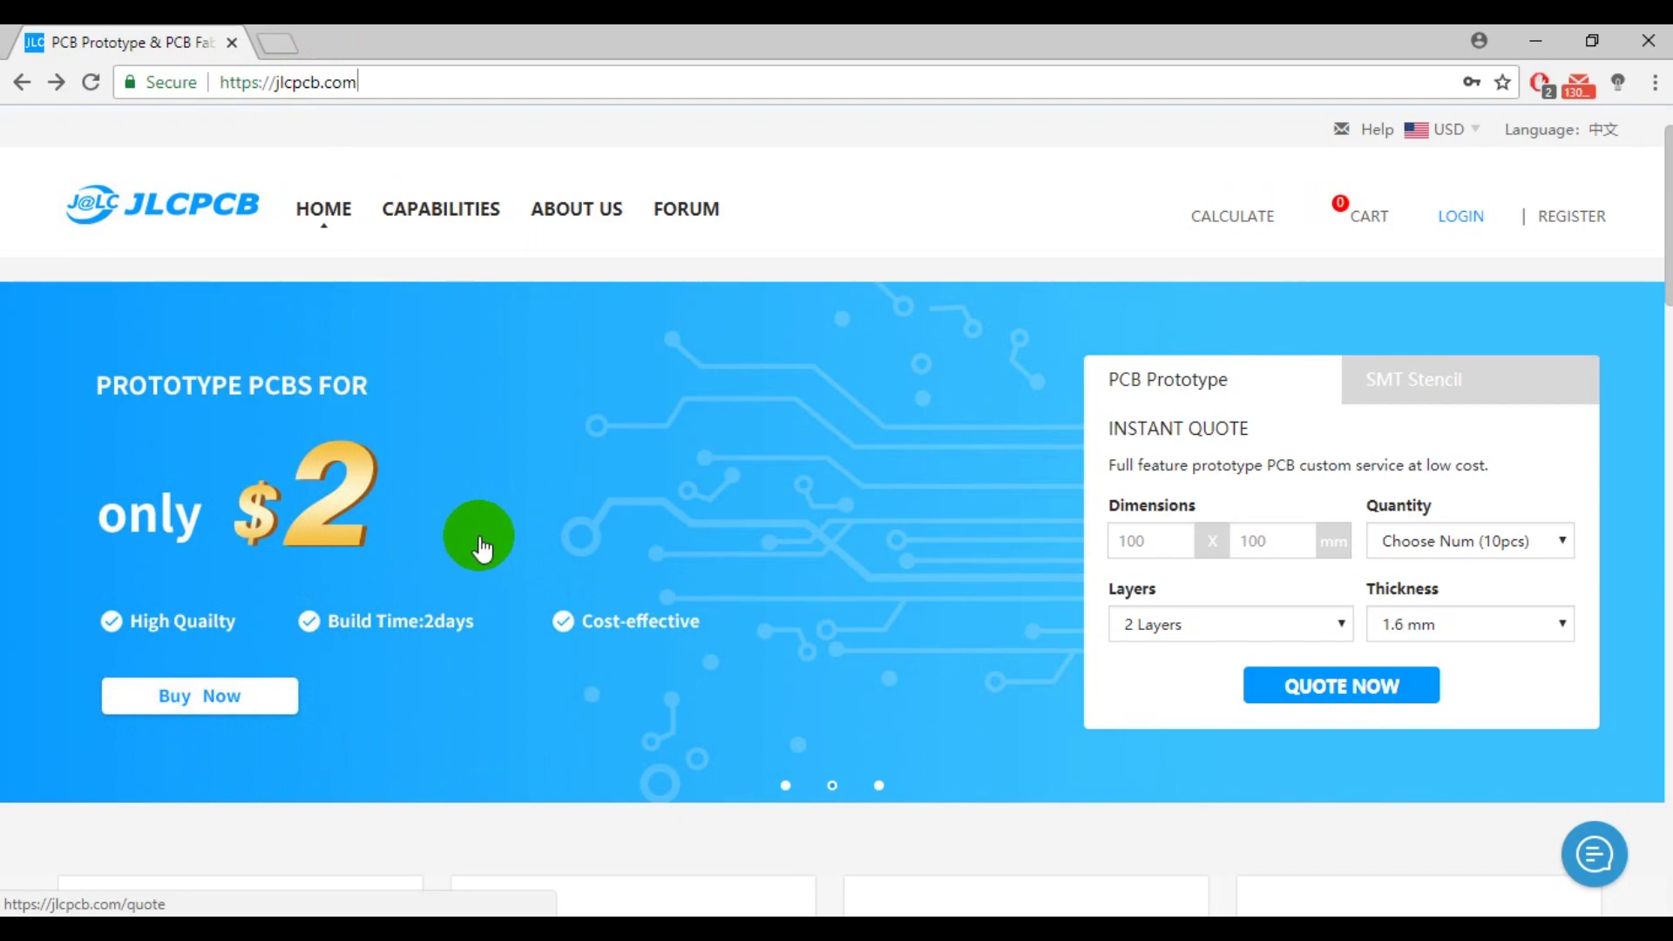
click(195, 698)
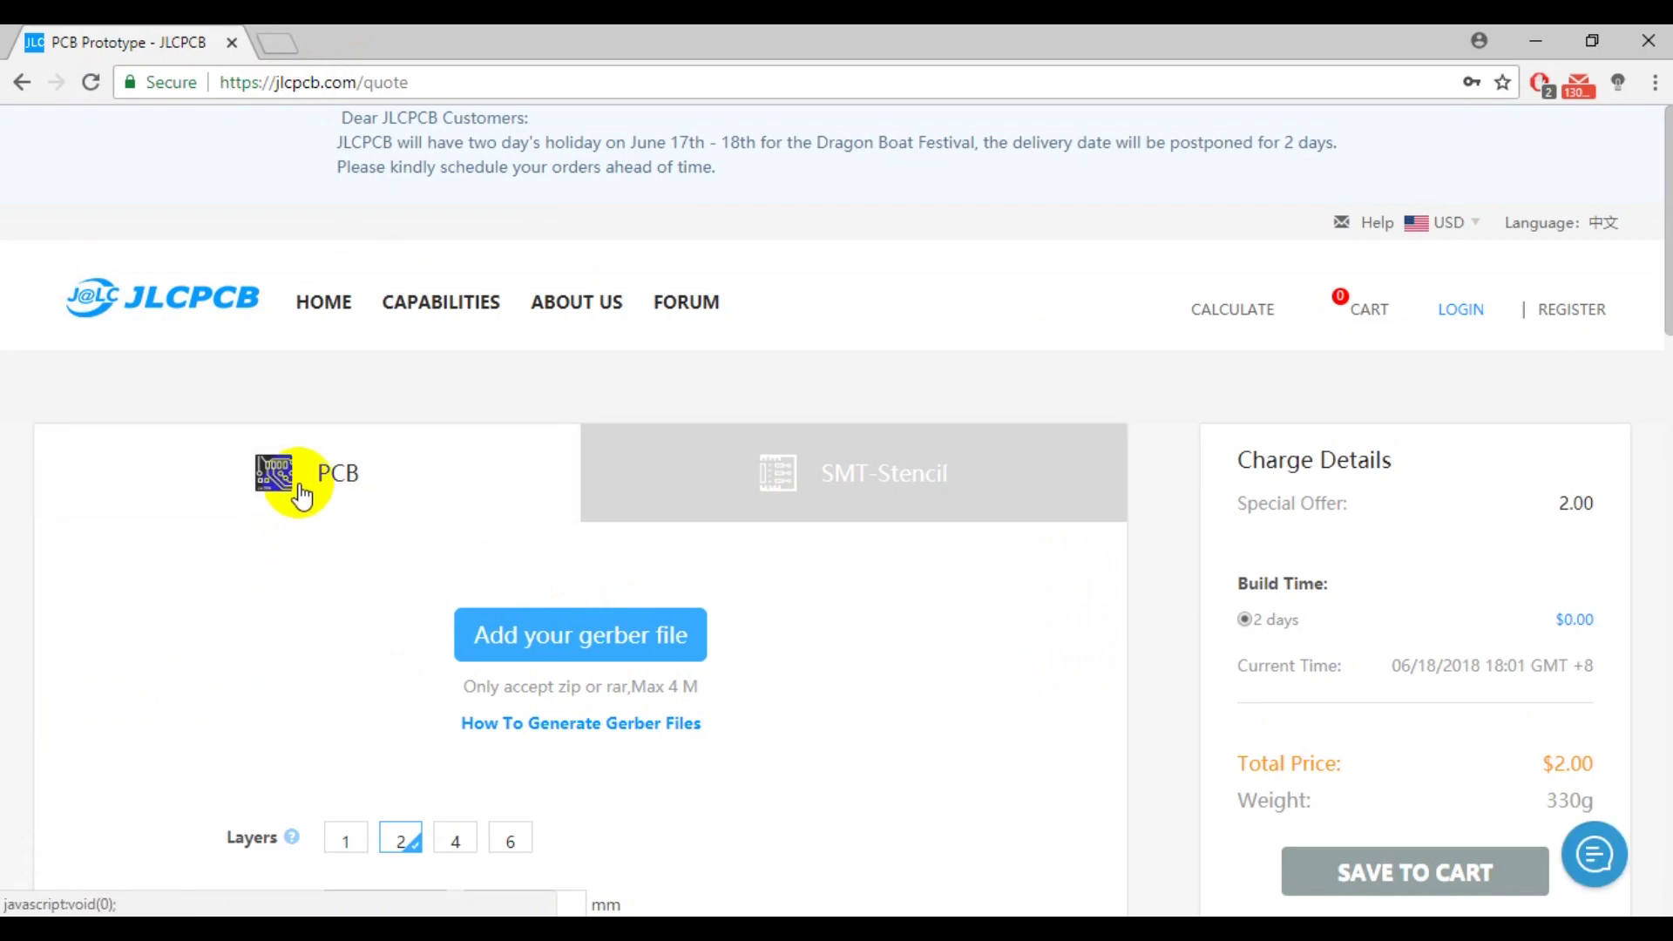
Step: Upload the iot_esp8266_gerber archive from the ESP8 IOT V1.0 folder as the board's Gerber file
click(558, 641)
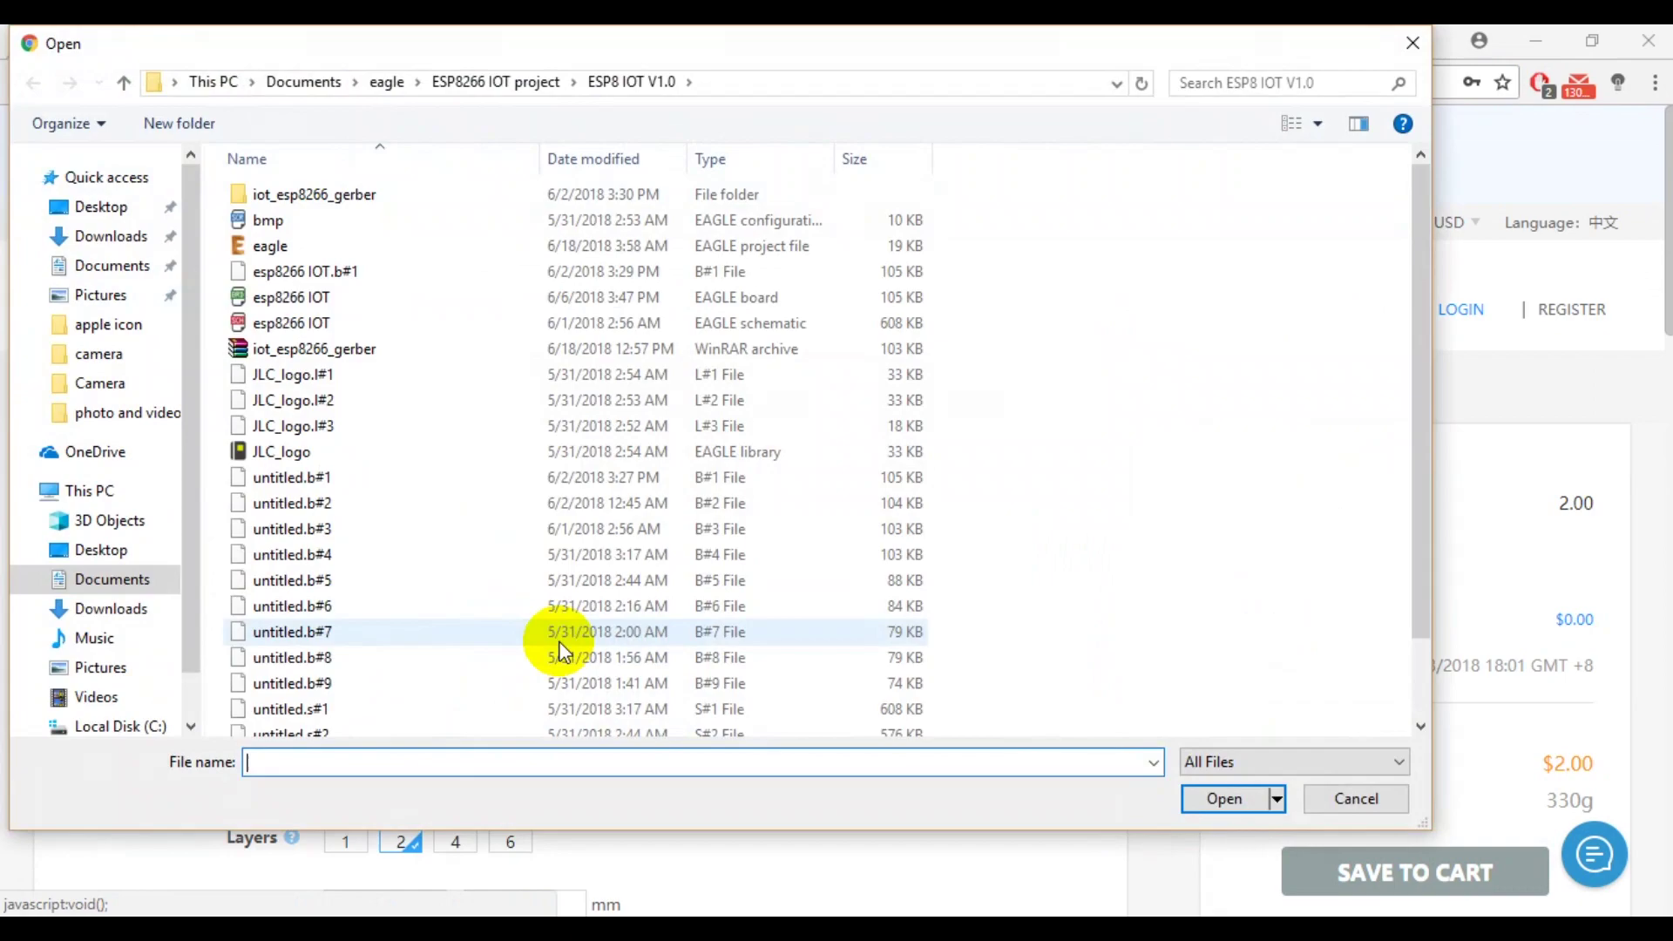
click(362, 353)
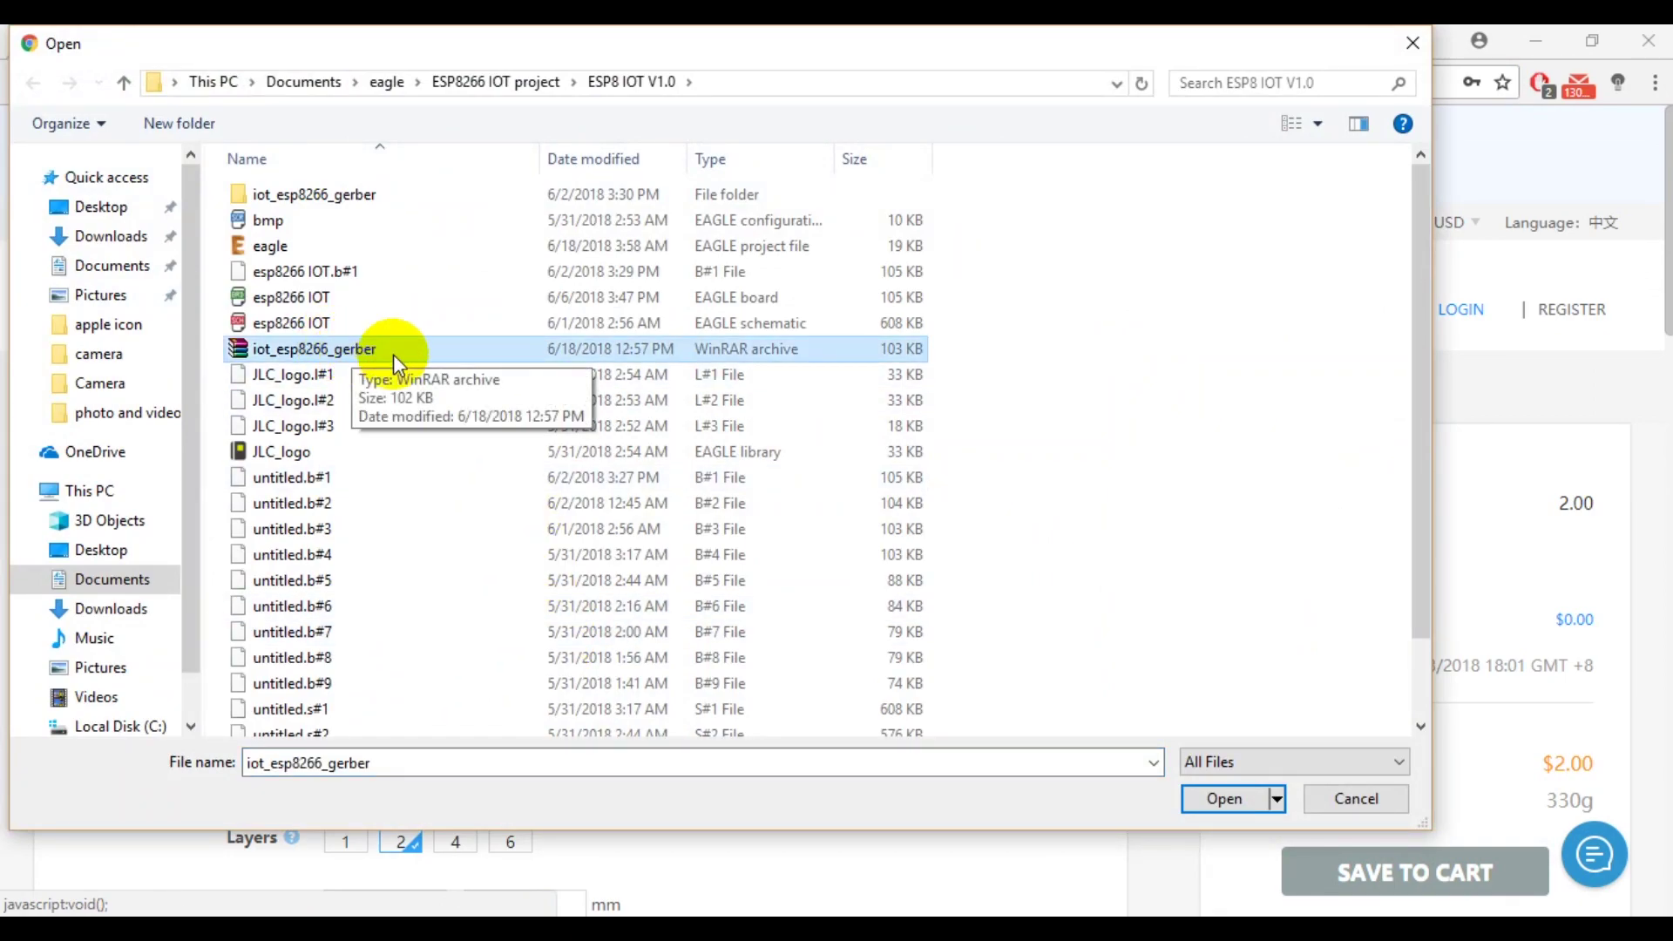
click(1205, 799)
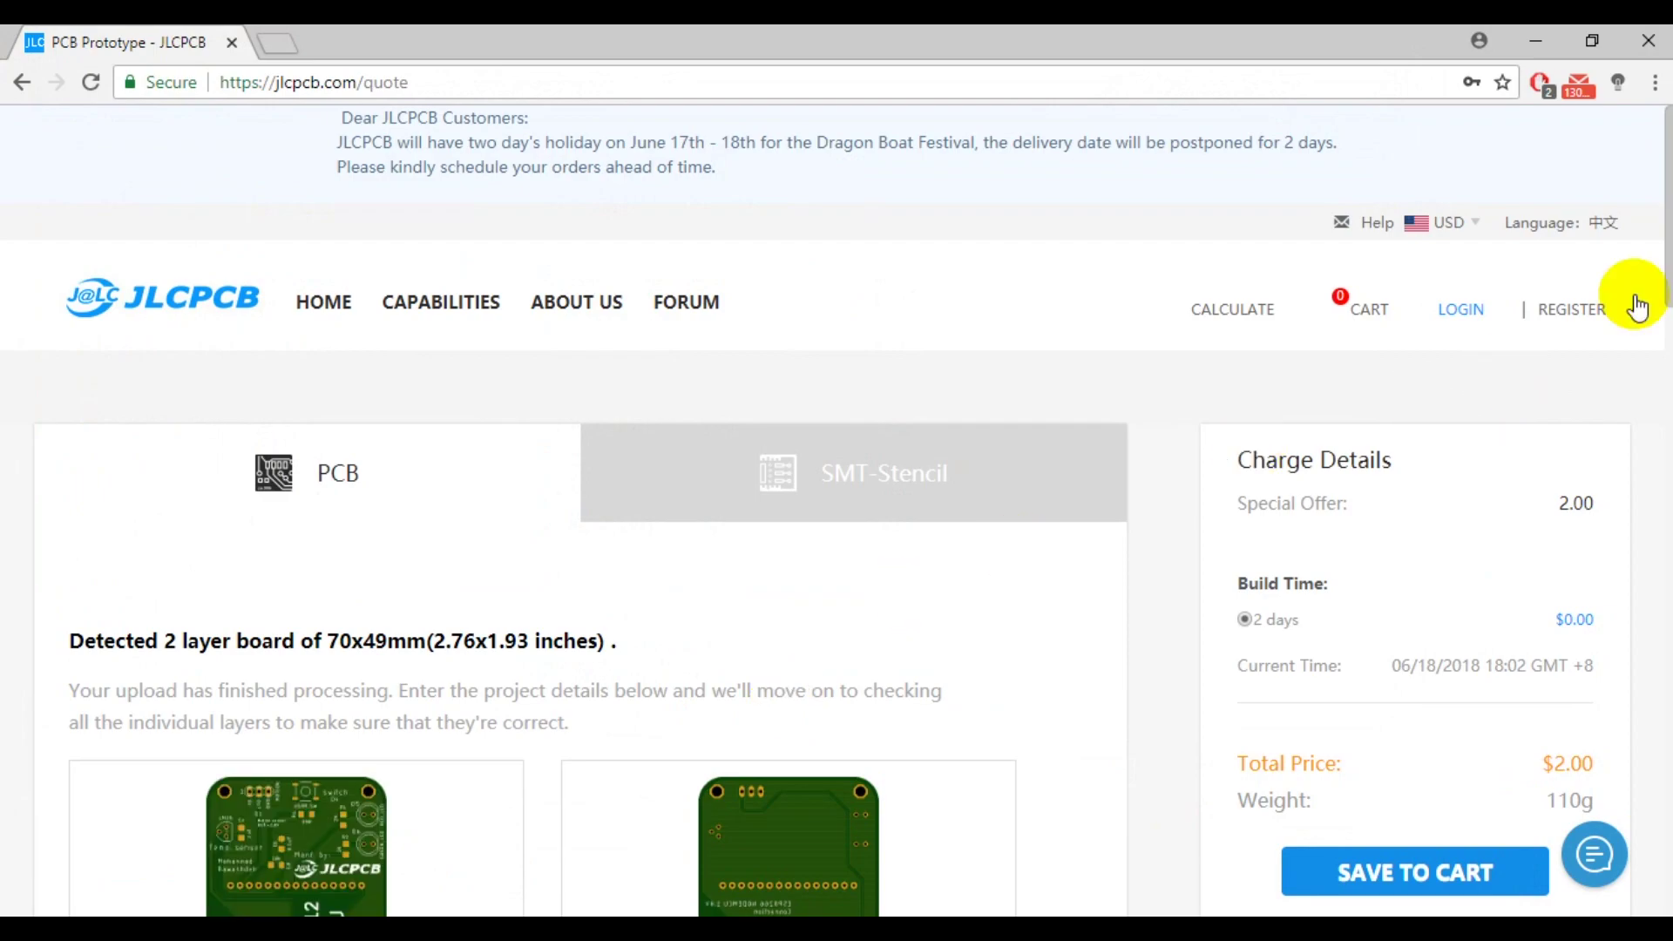
Step: Check the uploaded board's previews and inspect its top side in the Gerber viewer in a separate browser tab
scroll(1655, 131, down, 4)
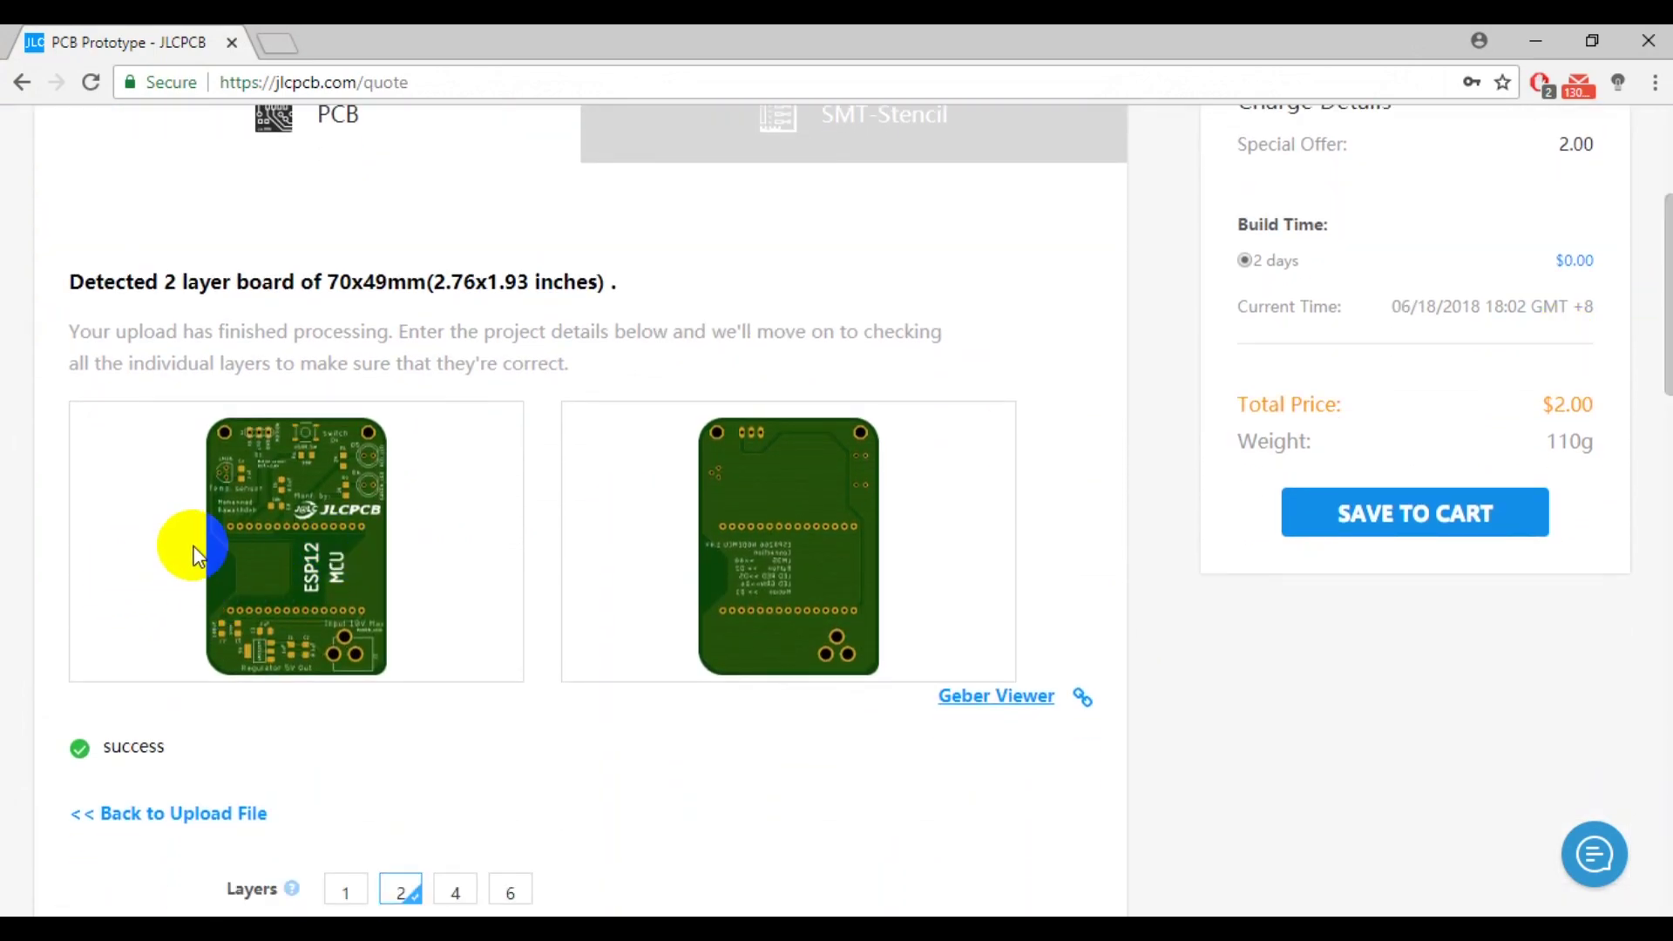
click(234, 551)
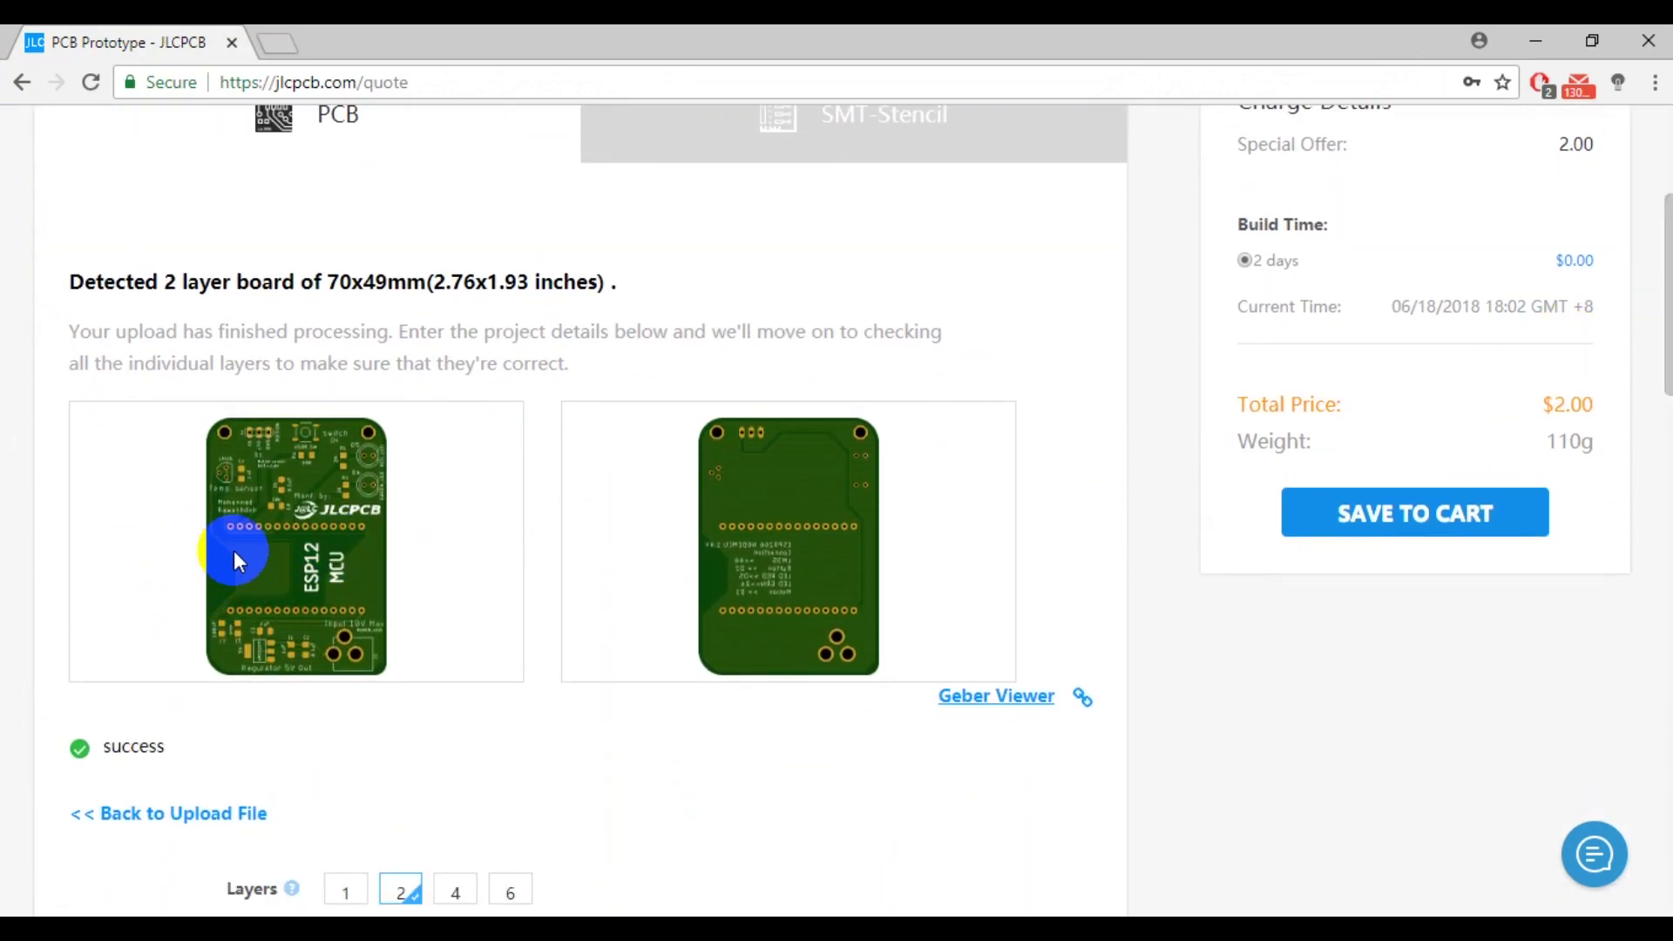
right_click(1033, 701)
click(1111, 442)
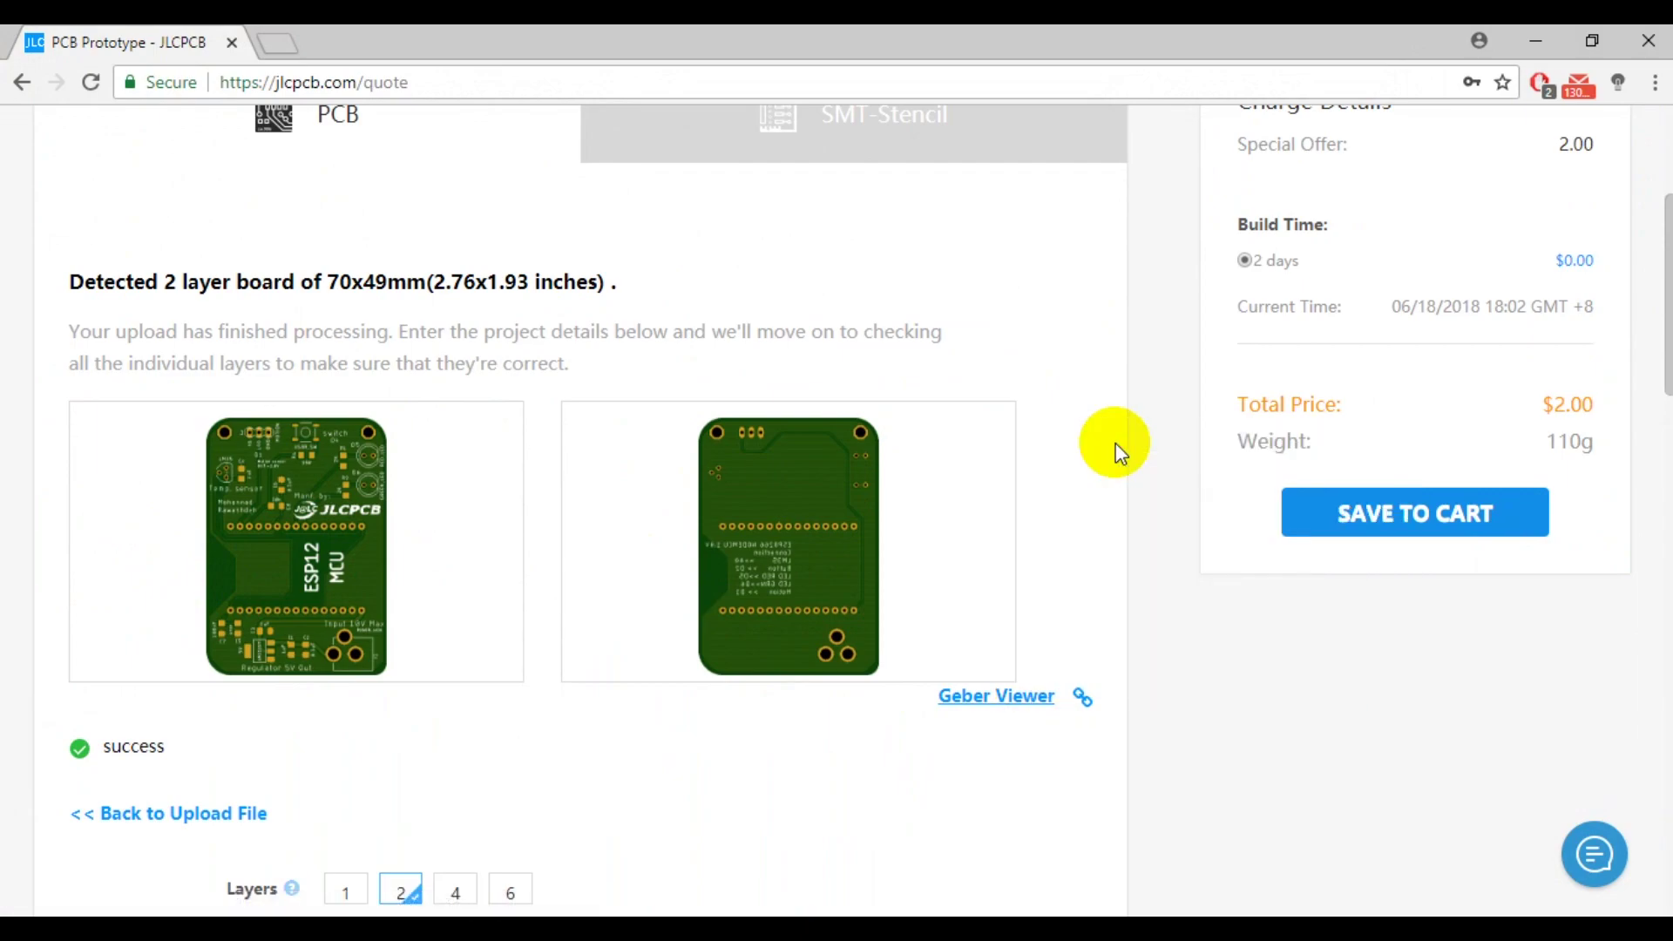
click(367, 29)
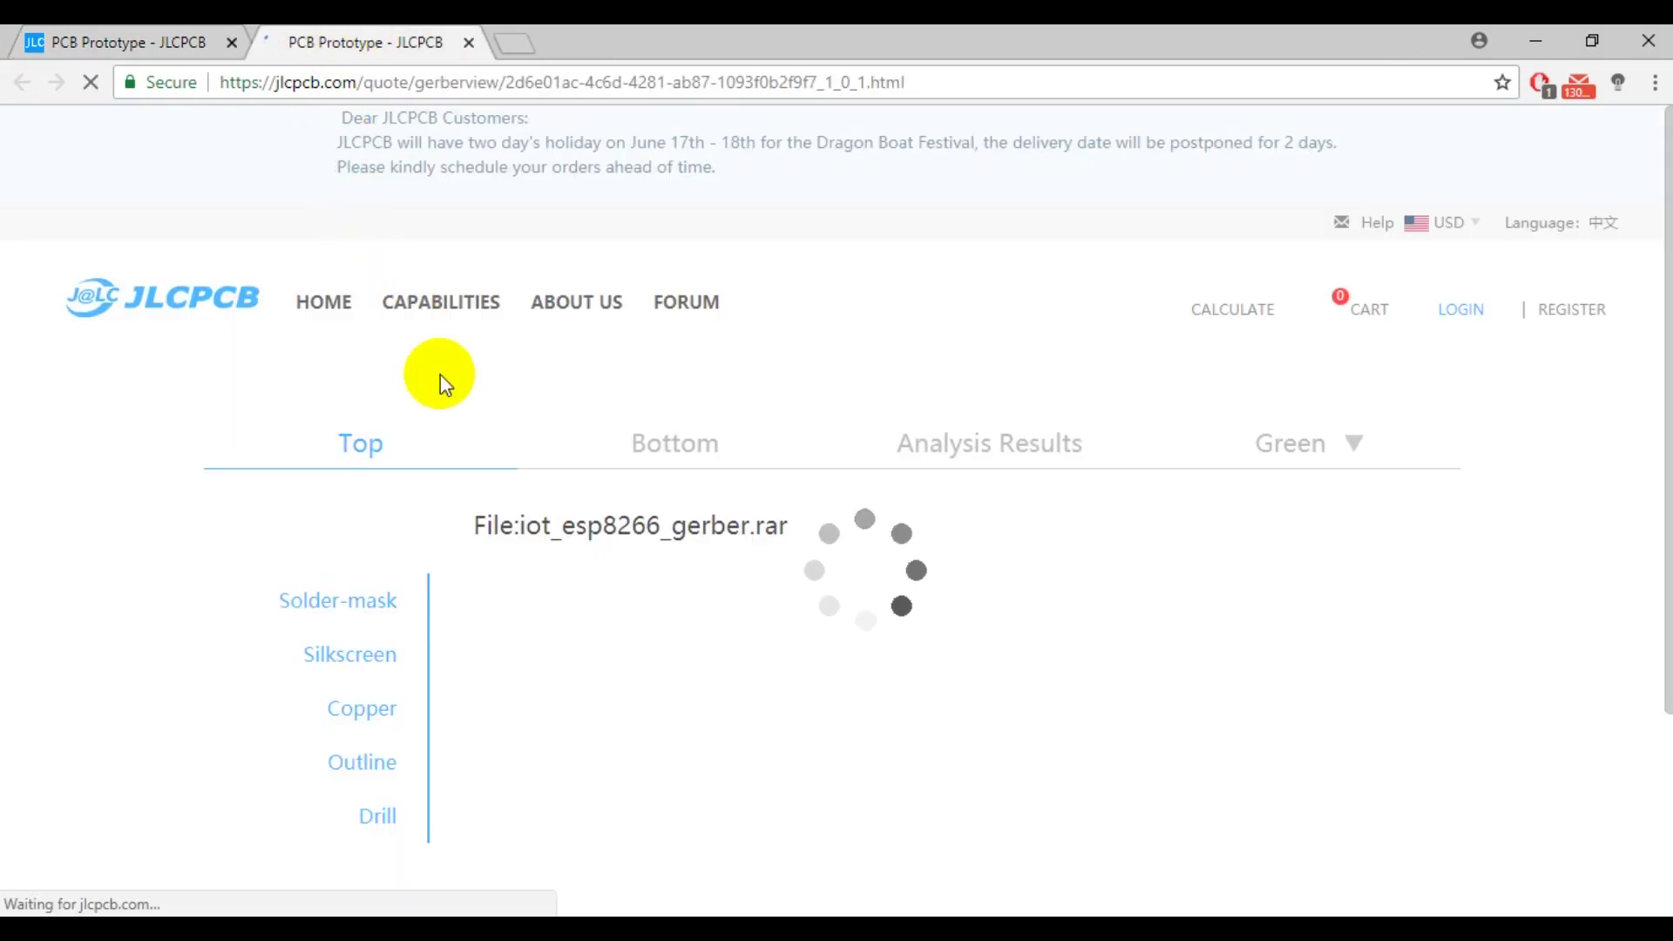
scroll(1652, 392, down, 3)
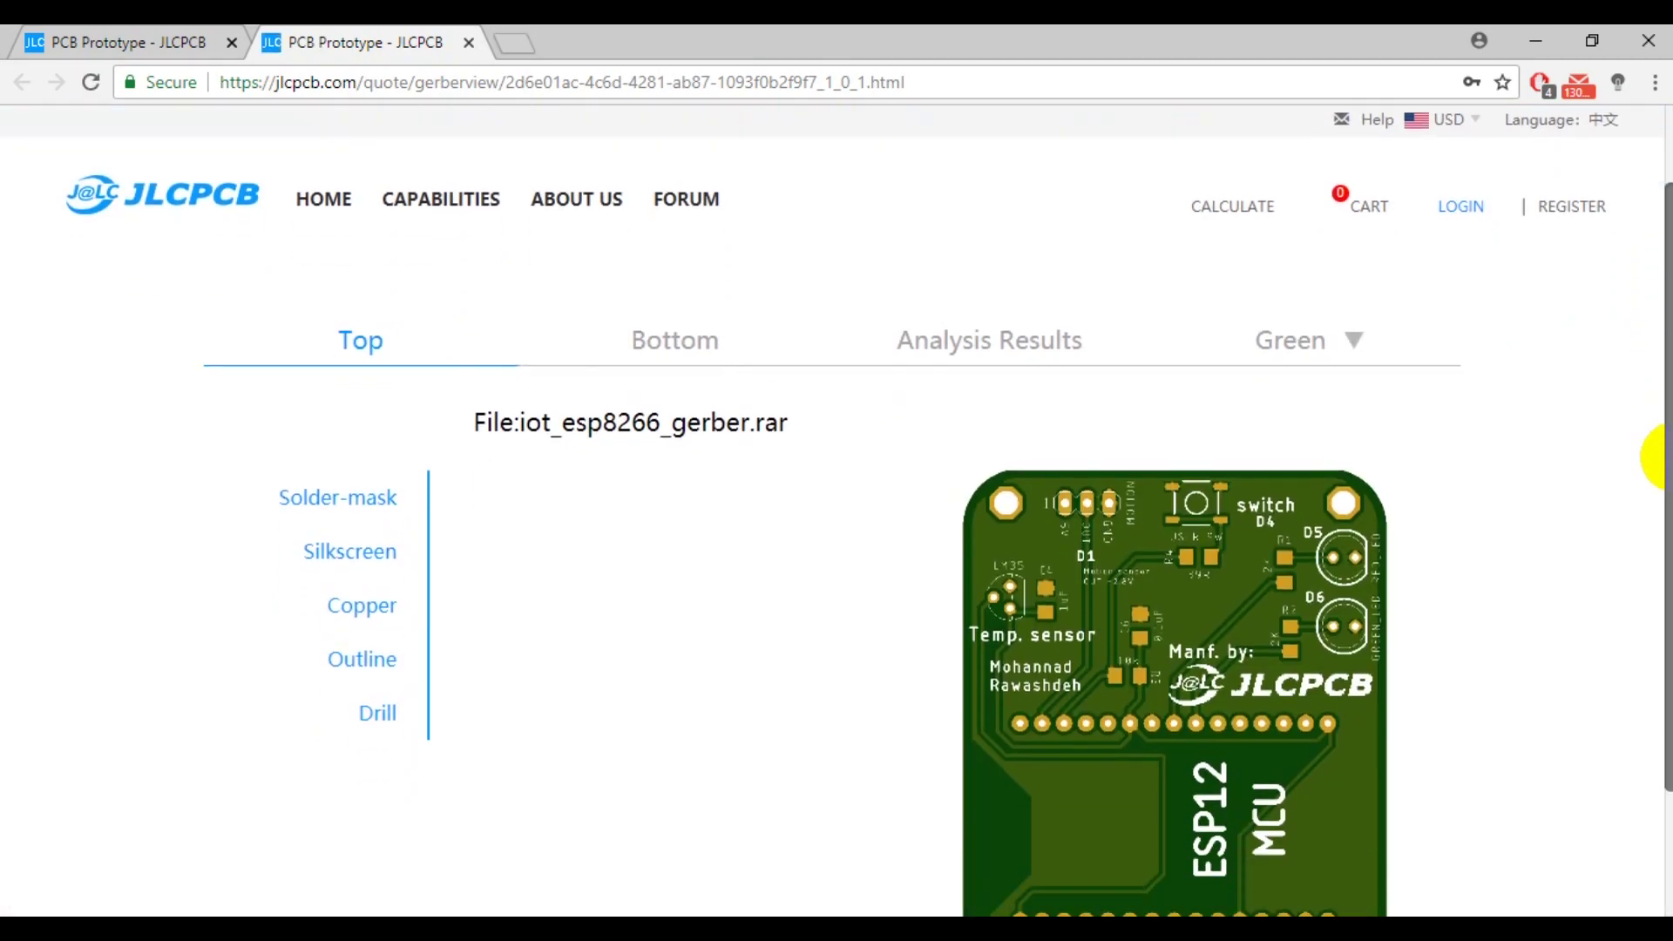
mouse_move(1298, 610)
mouse_down()
mouse_move(1236, 512)
mouse_move(1188, 531)
mouse_move(1177, 488)
mouse_up()
mouse_move(1064, 715)
mouse_down()
mouse_move(1159, 624)
mouse_move(659, 405)
mouse_up()
Step: Return to the quote and set the PCB color to Blue and the surface finish to LeadFree HASL-RoHS
click(152, 39)
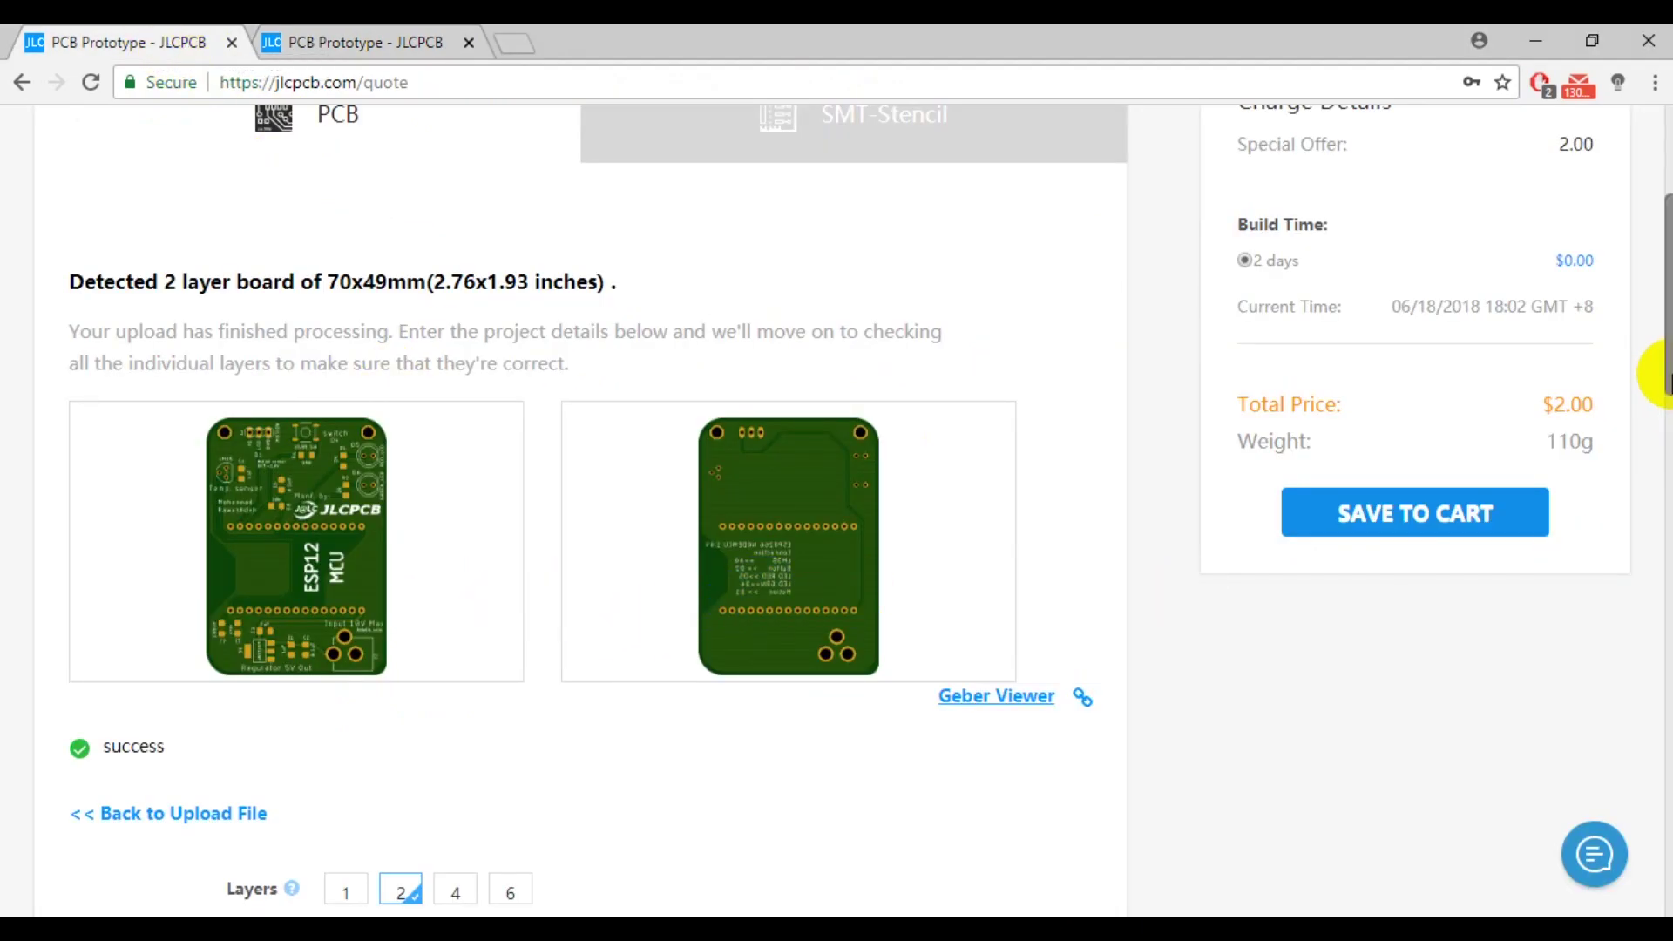
drag(1663, 376, 1647, 497)
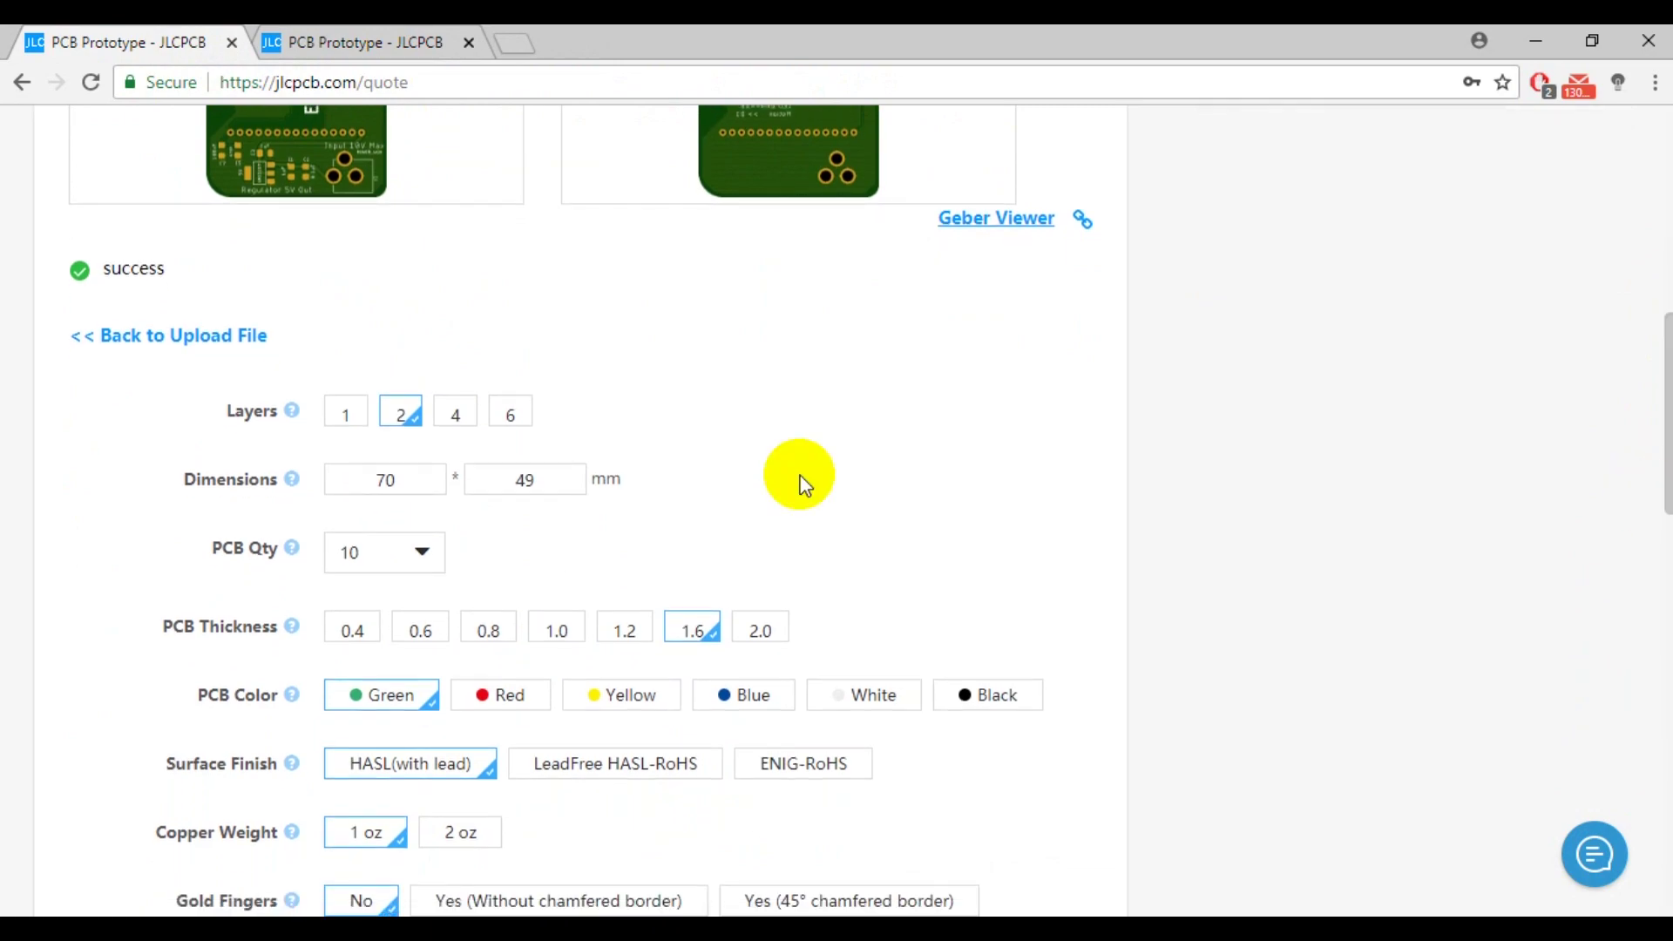
click(746, 698)
drag(1662, 467, 1662, 543)
click(620, 450)
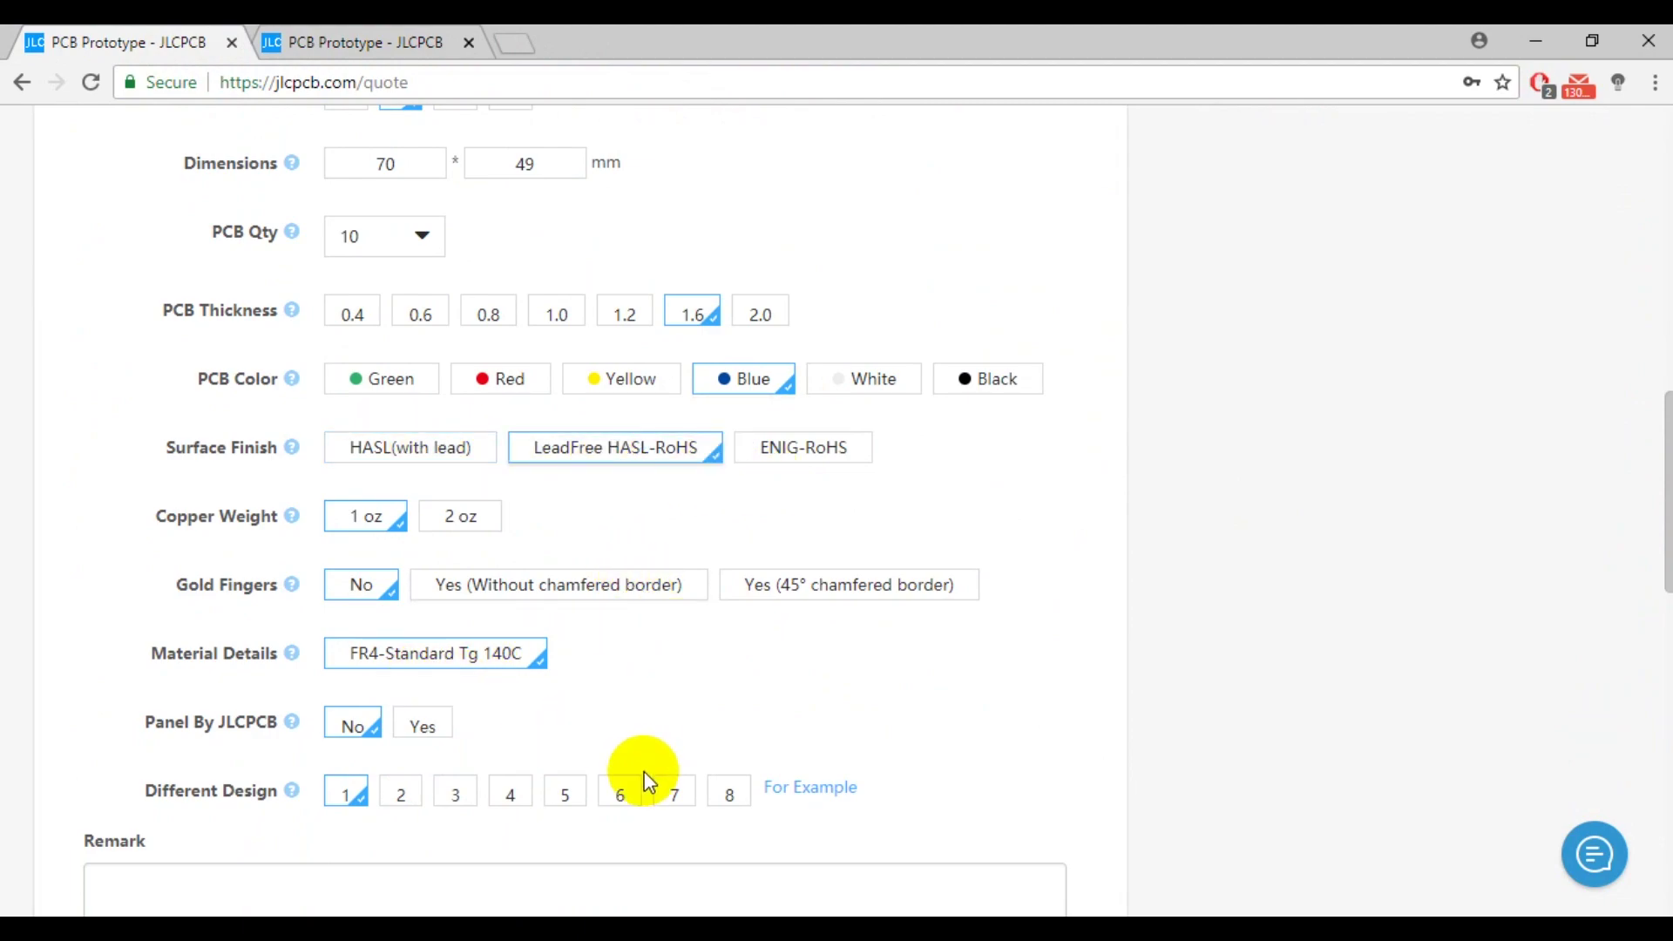
Step: Save the configured PCB order to the cart and review the shopping cart
drag(1660, 549, 1661, 668)
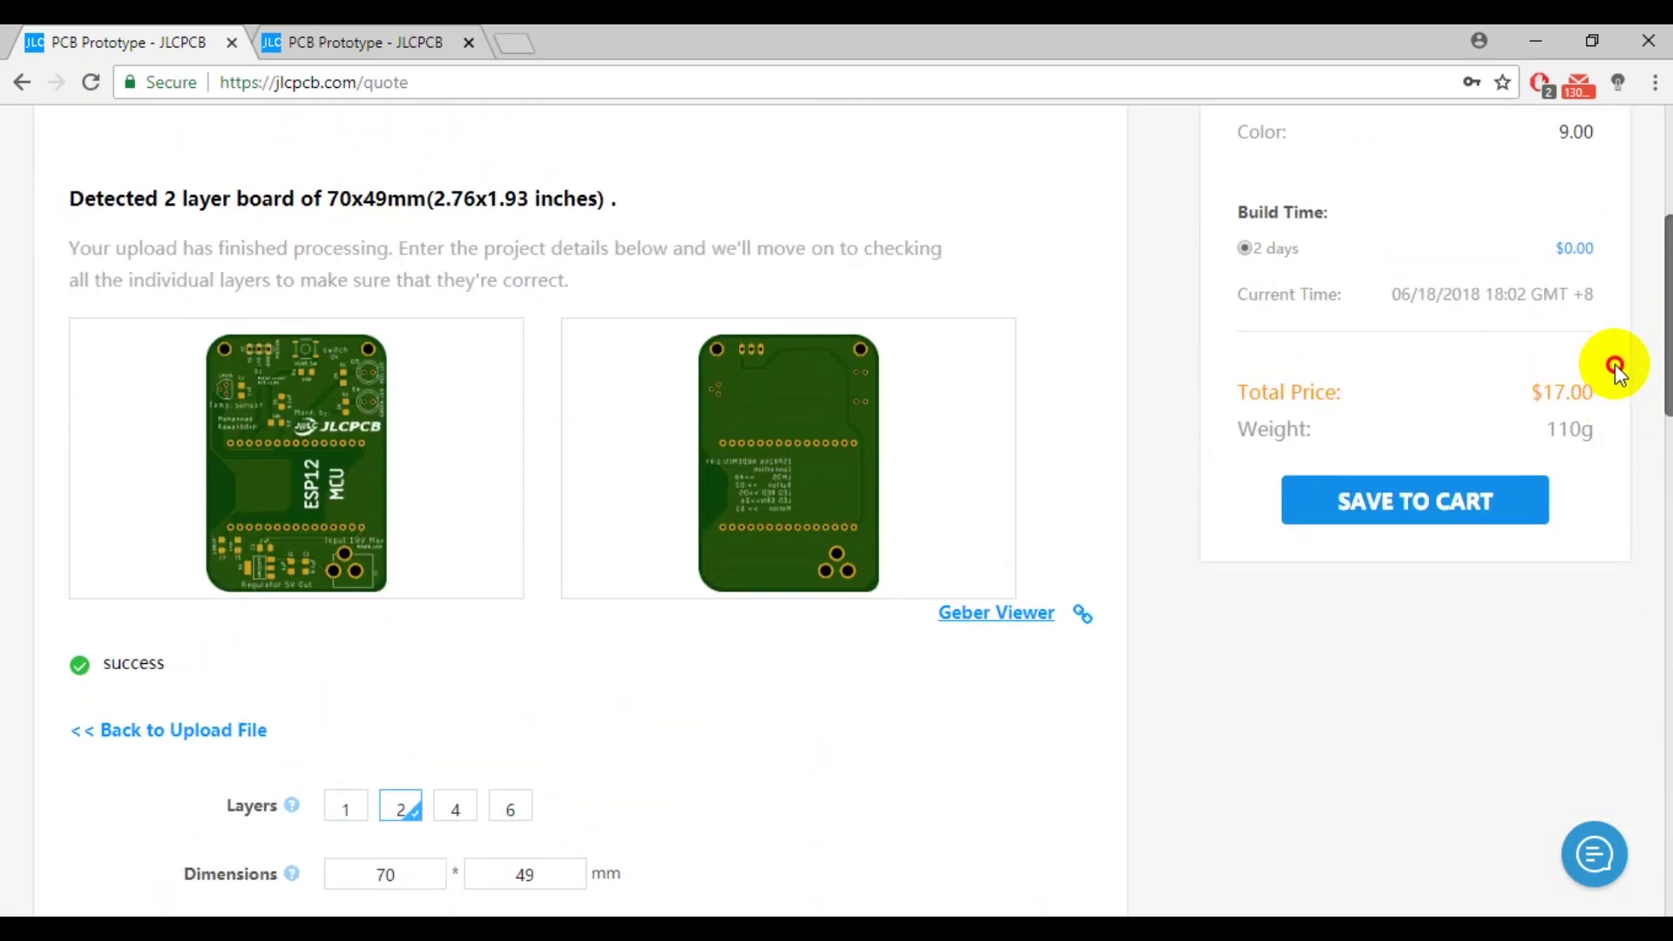
click(1429, 697)
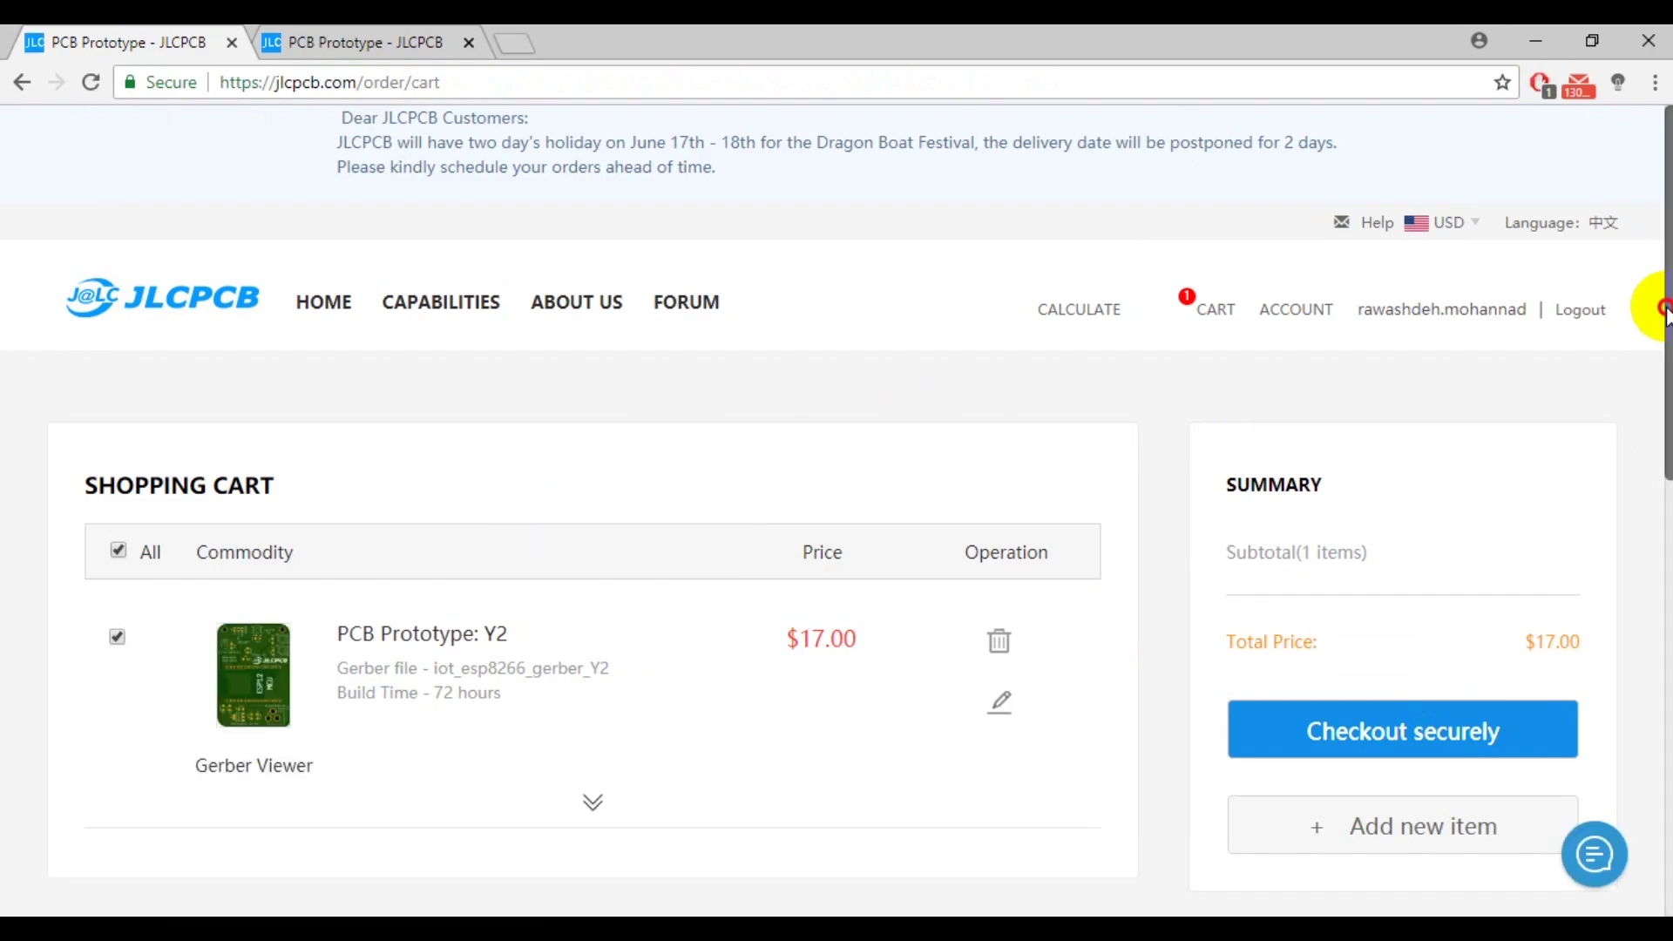
drag(1662, 306, 1650, 388)
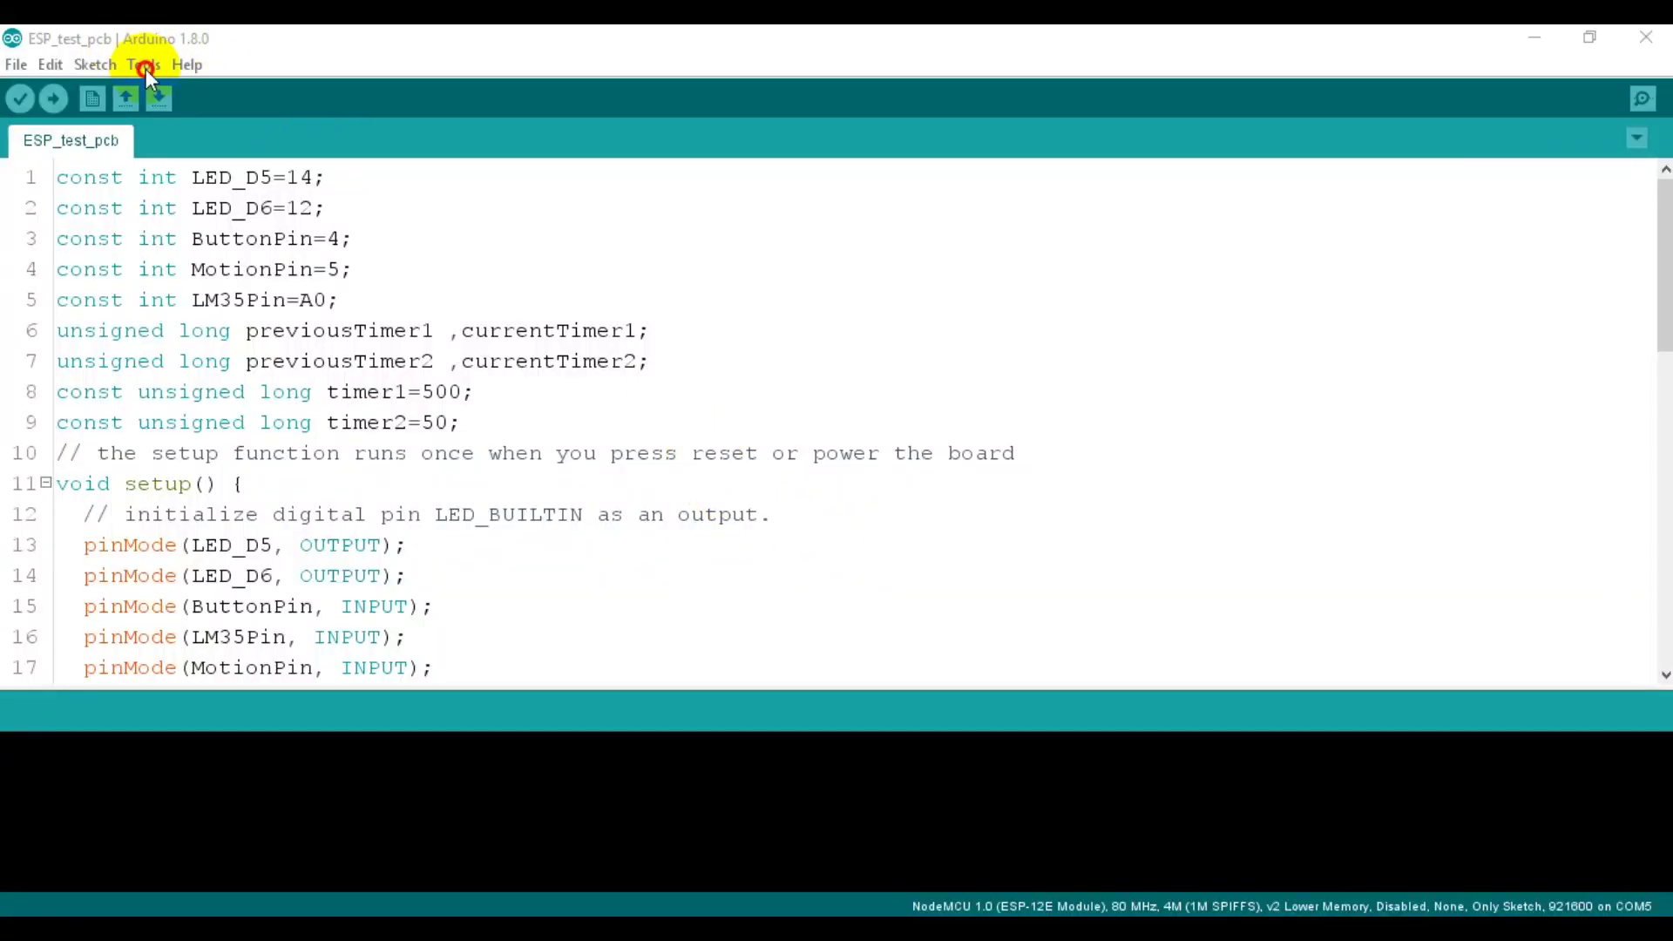
Step: In the Arduino IDE, check that the board is NodeMCU 1.0 (ESP-12E Module) and select port COM5
click(145, 67)
mouse_move(349, 280)
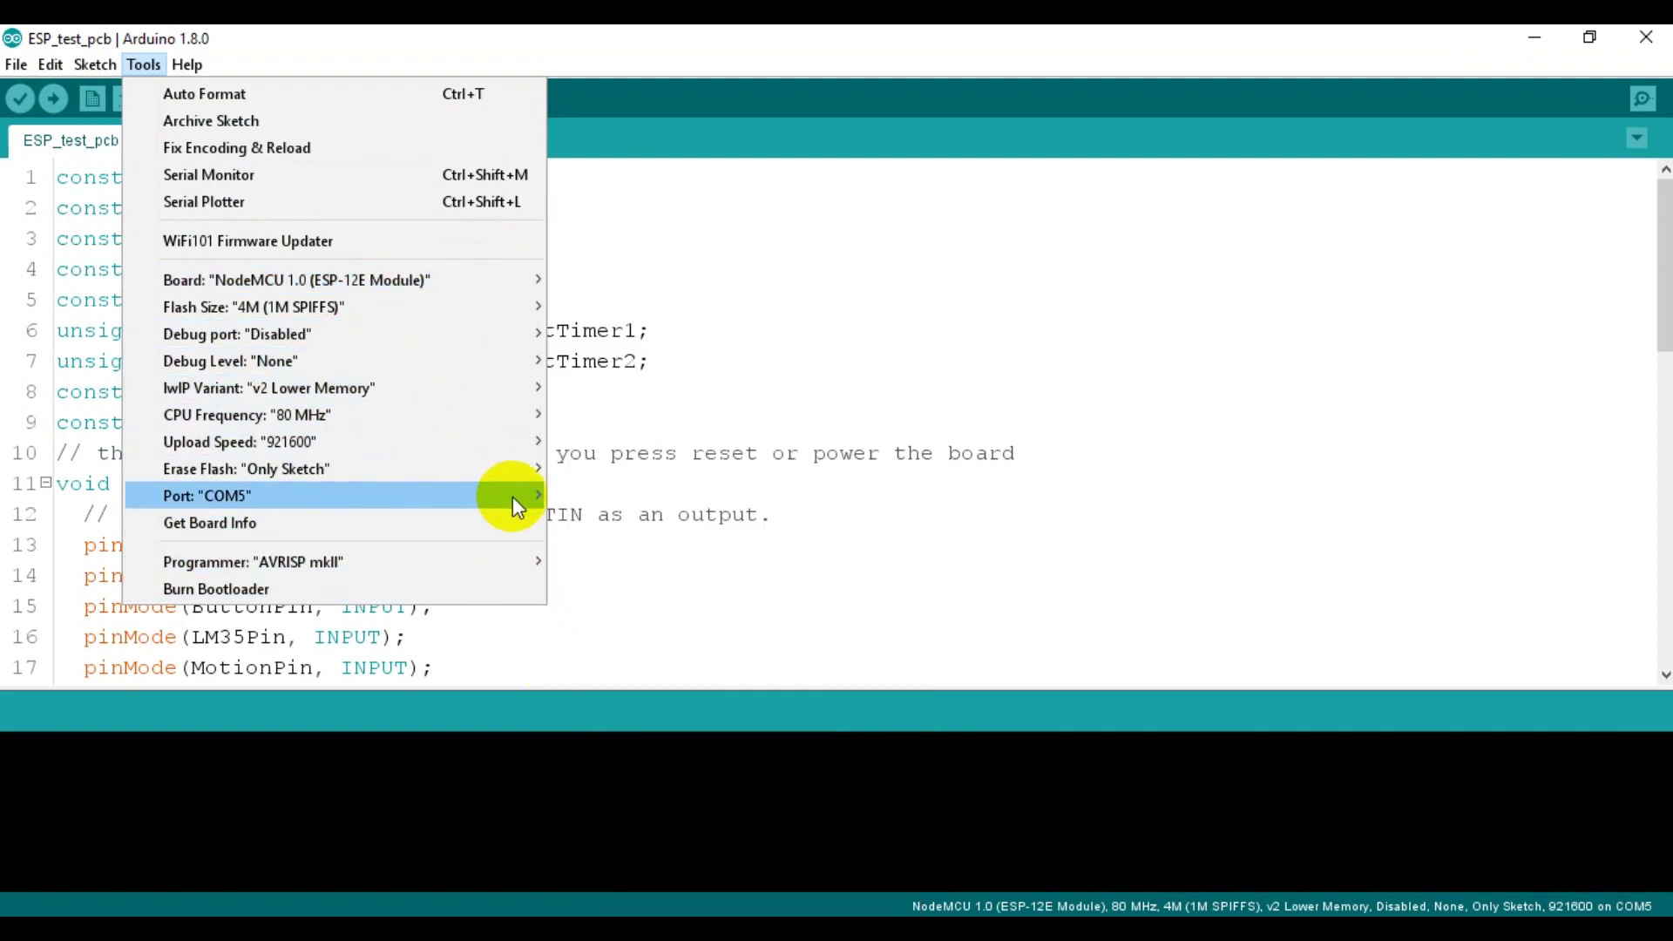
click(595, 521)
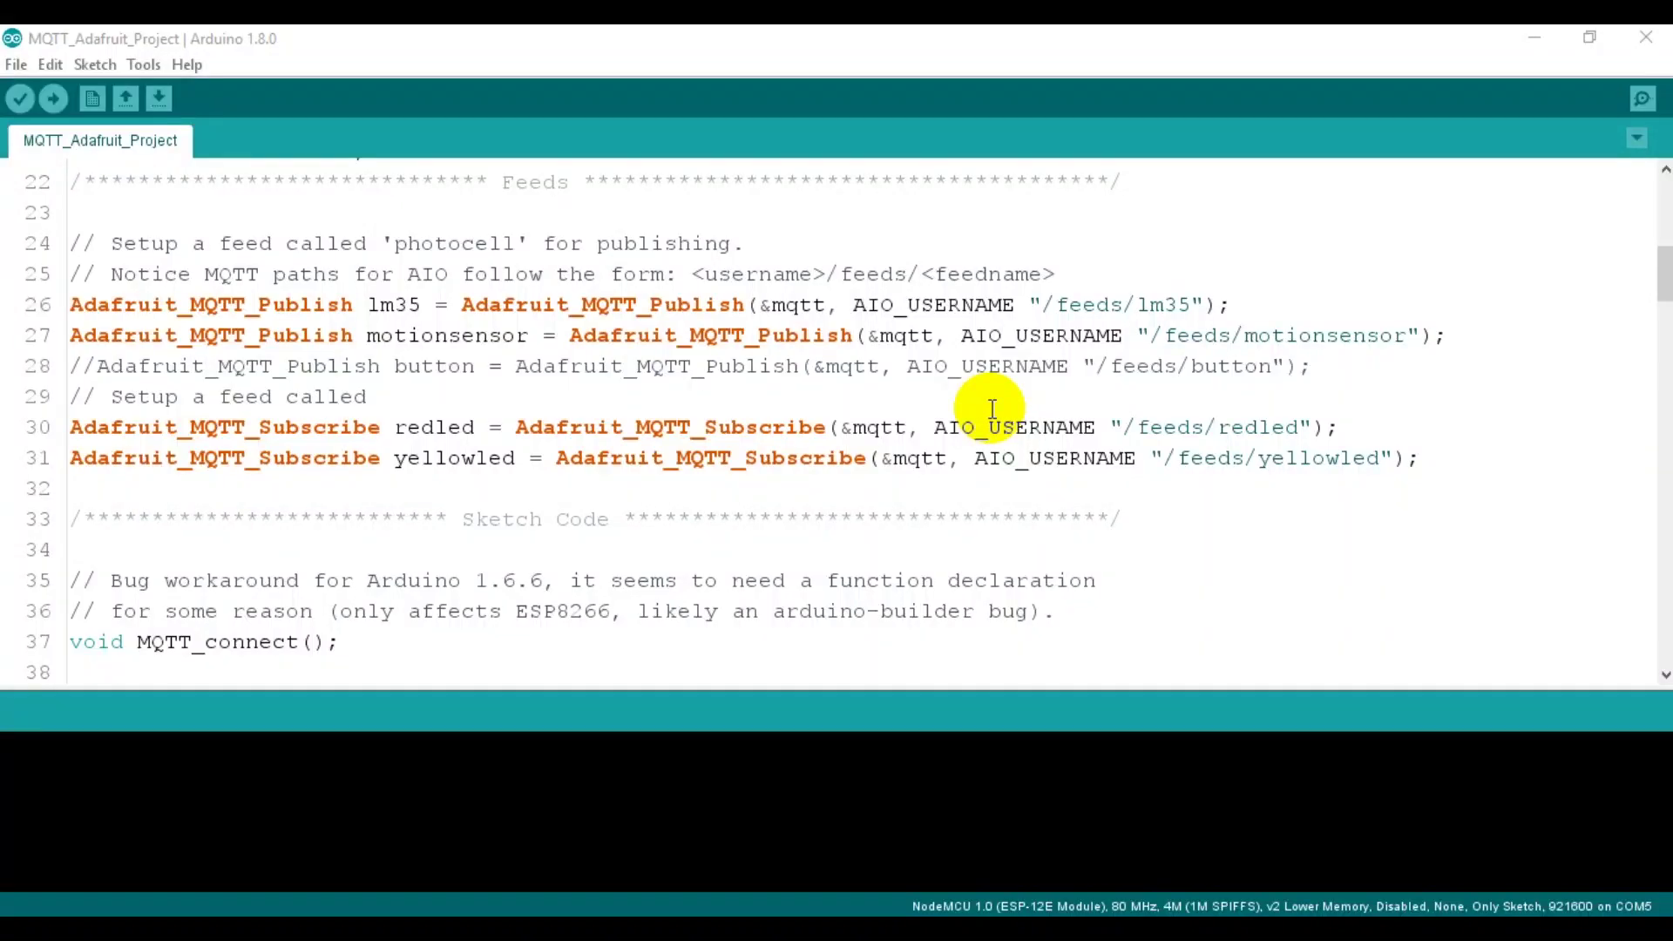
Step: Upload the MQTT_Adafruit_Project sketch to the NodeMCU board and open the serial monitor
click(53, 101)
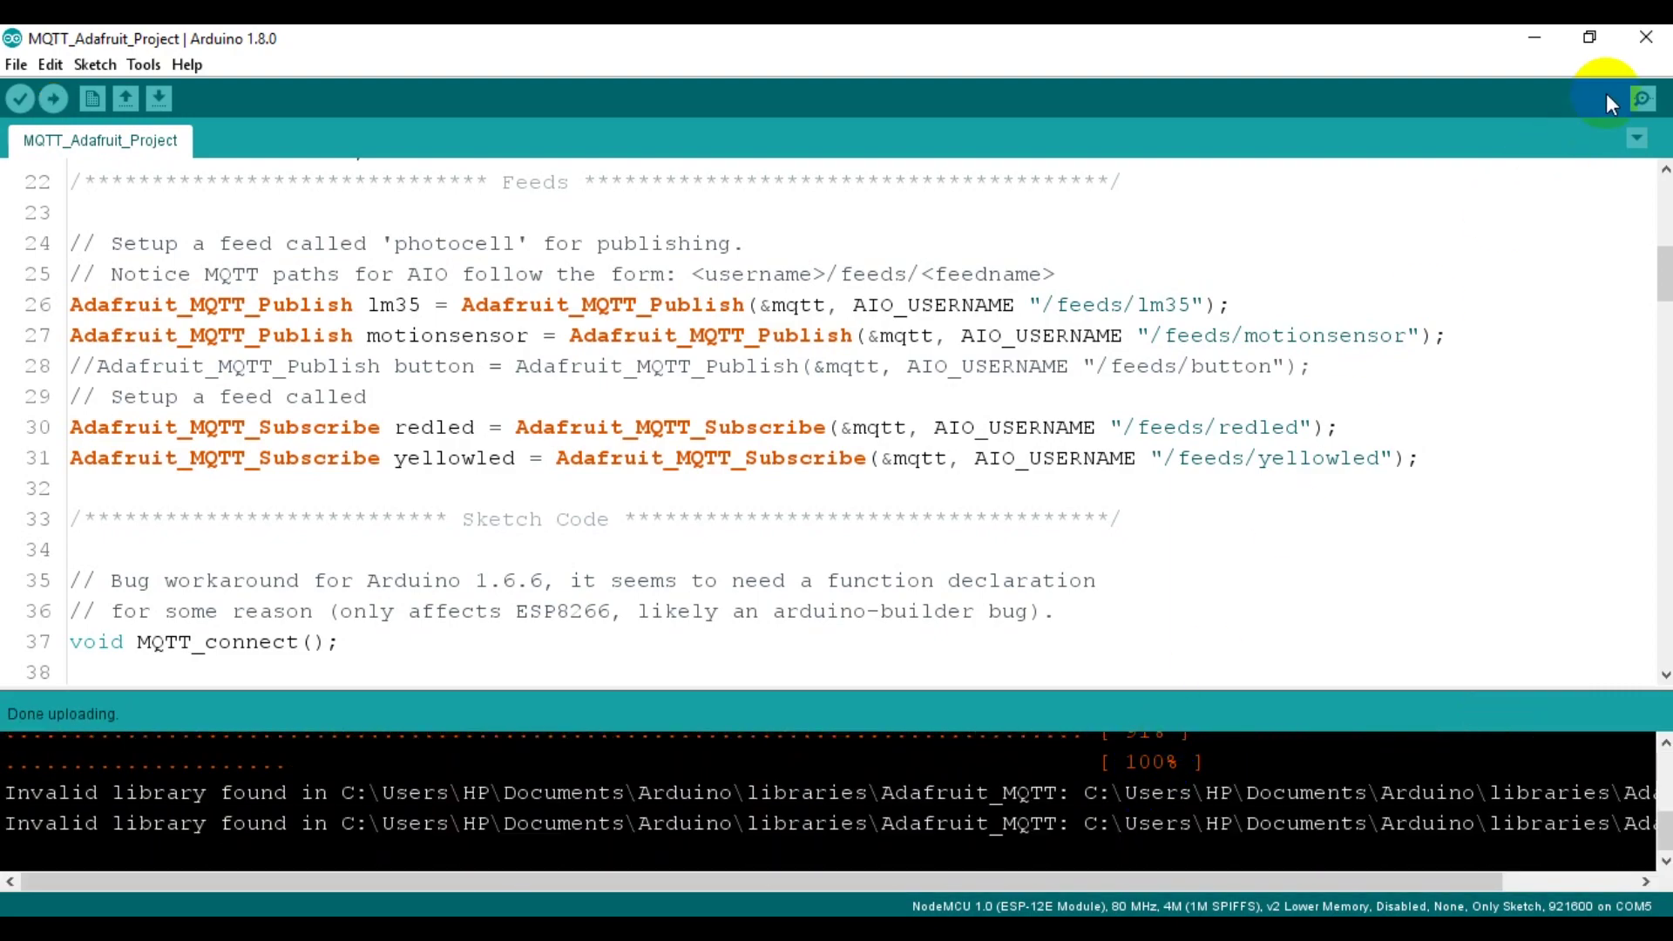
click(1643, 99)
drag(923, 79, 897, 53)
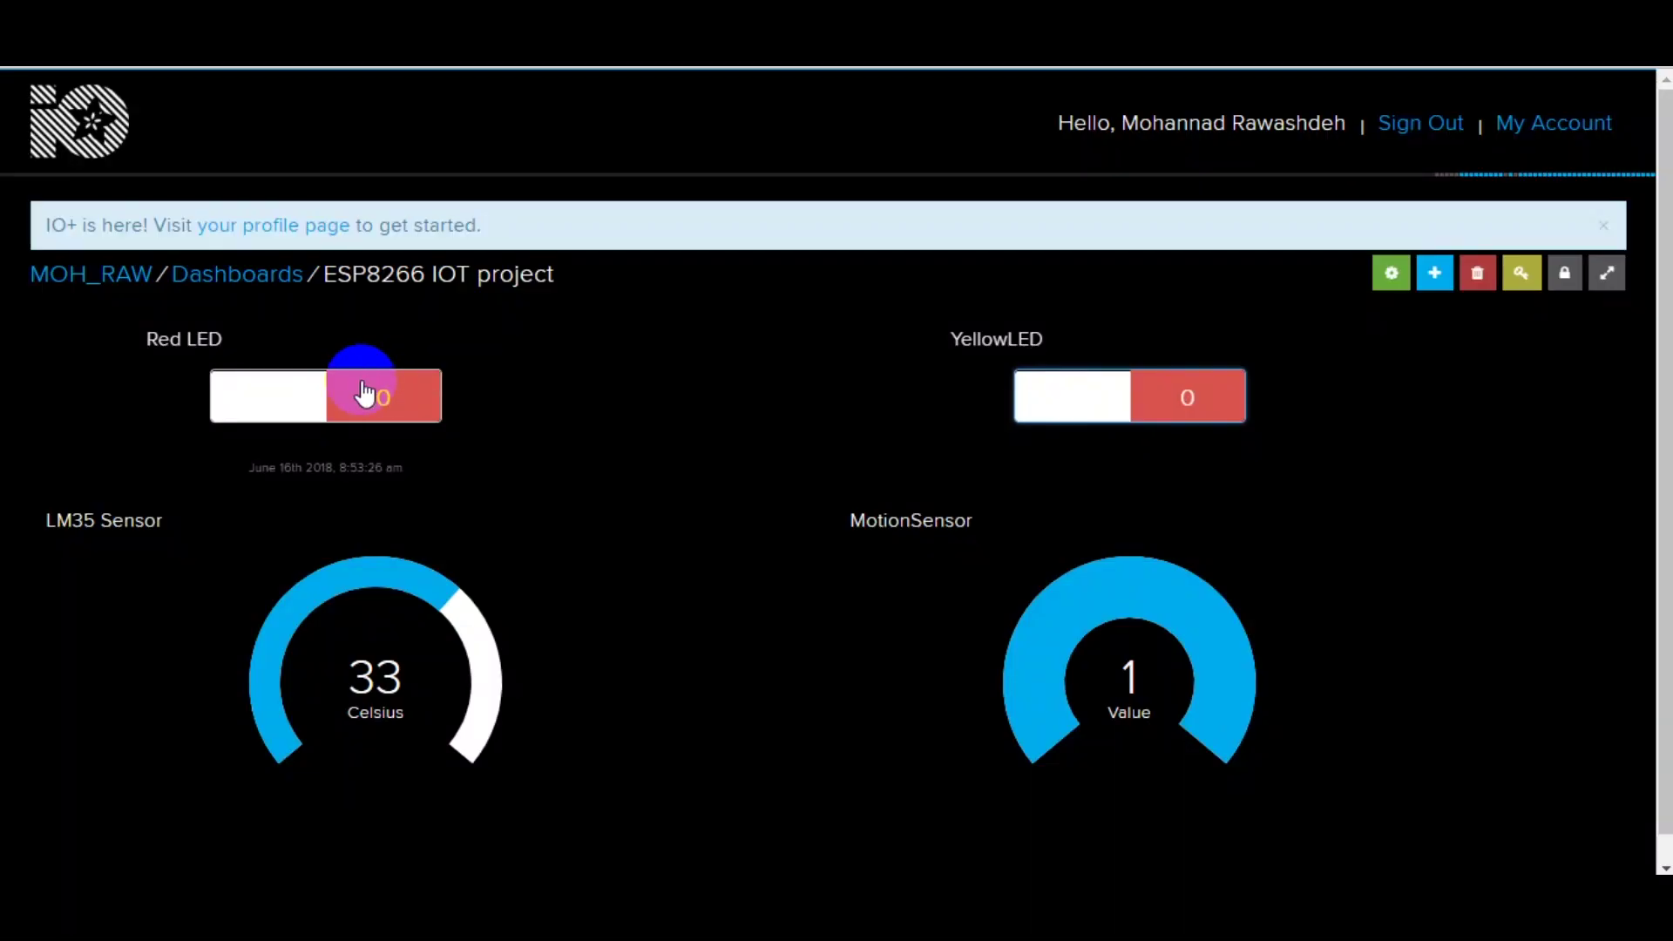
Step: Toggle the Red LED switch on the ESP8266 IOT project dashboard in Adafruit IO
click(332, 400)
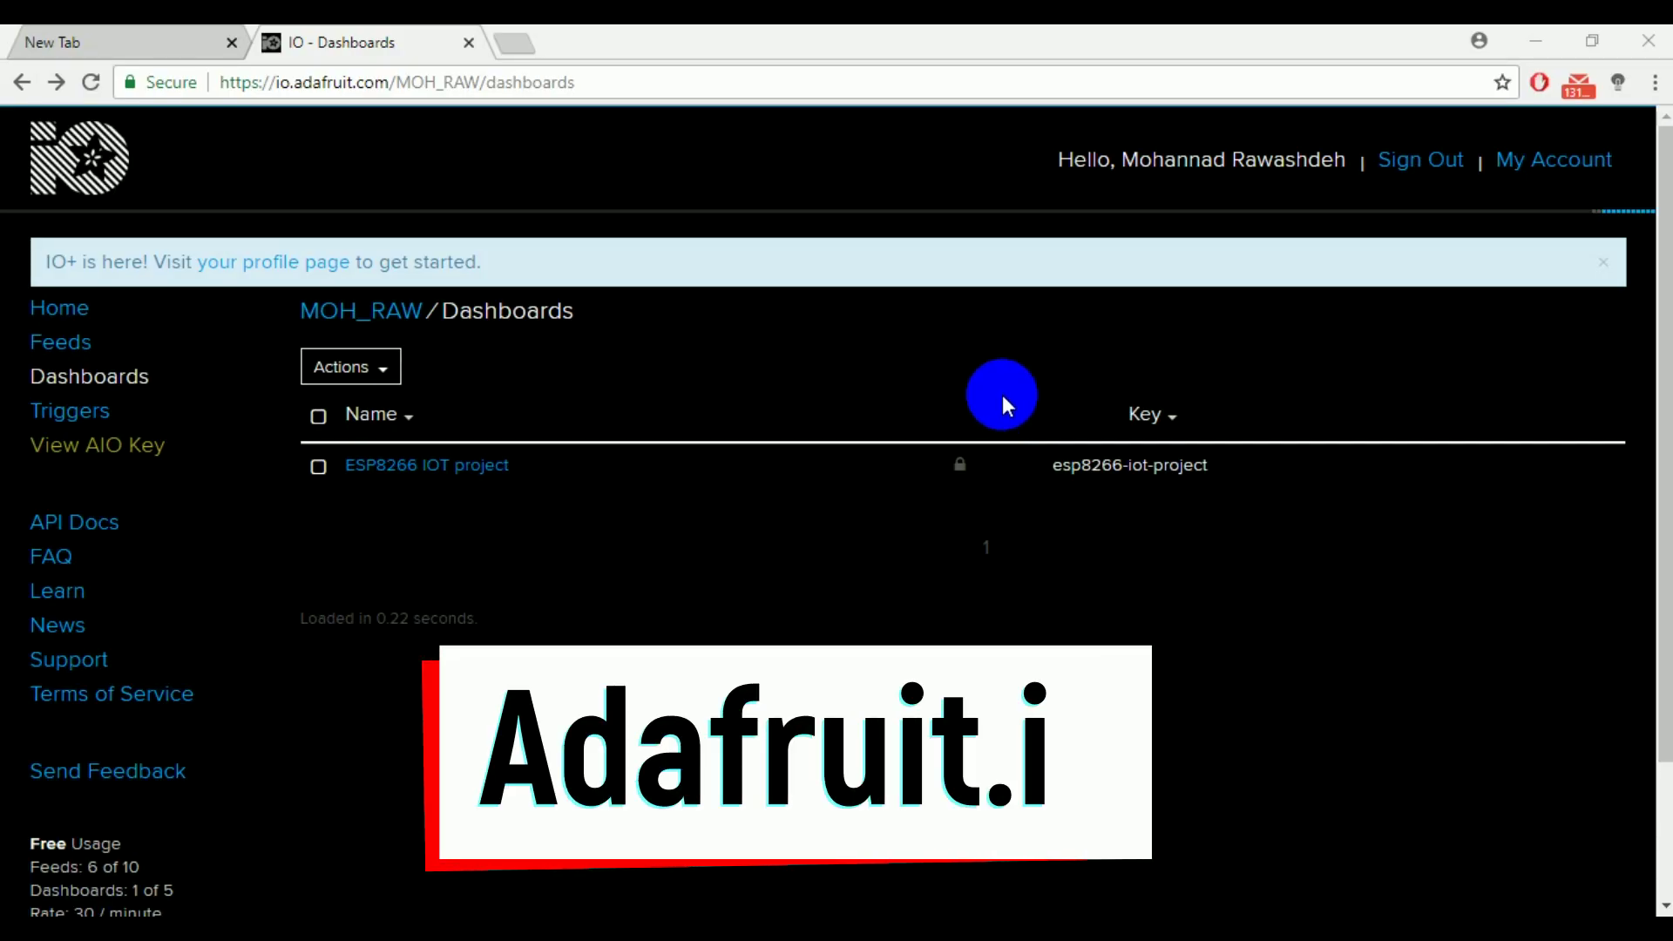
Step: Create a new Adafruit IO dashboard named Tutorial
click(380, 371)
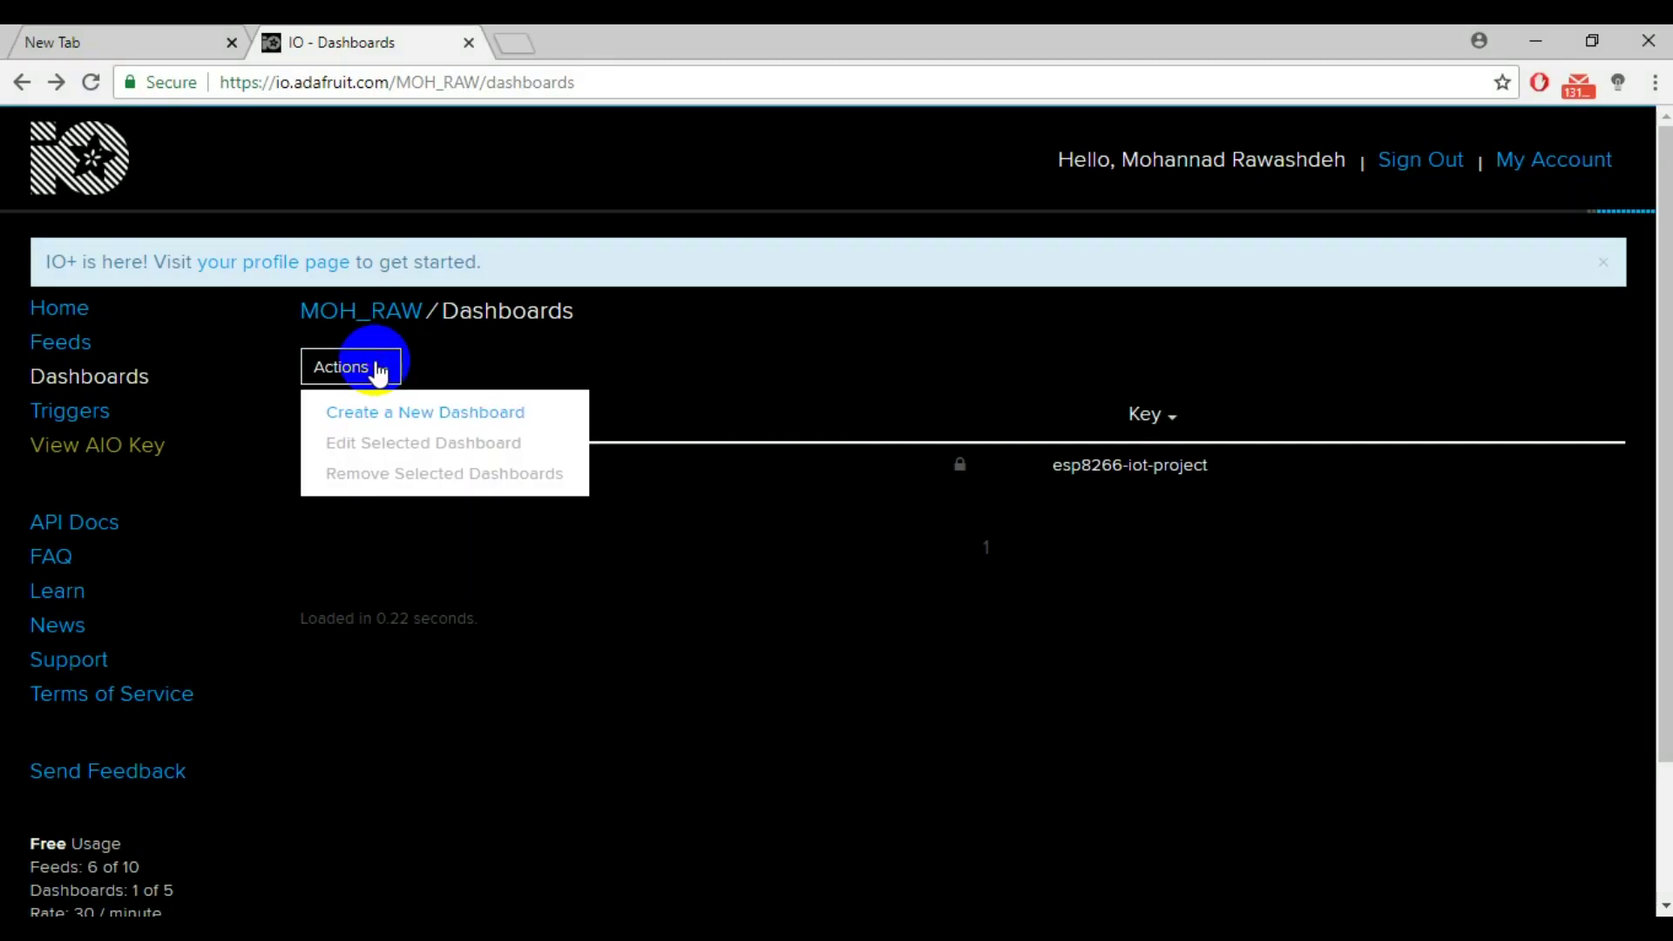
click(390, 412)
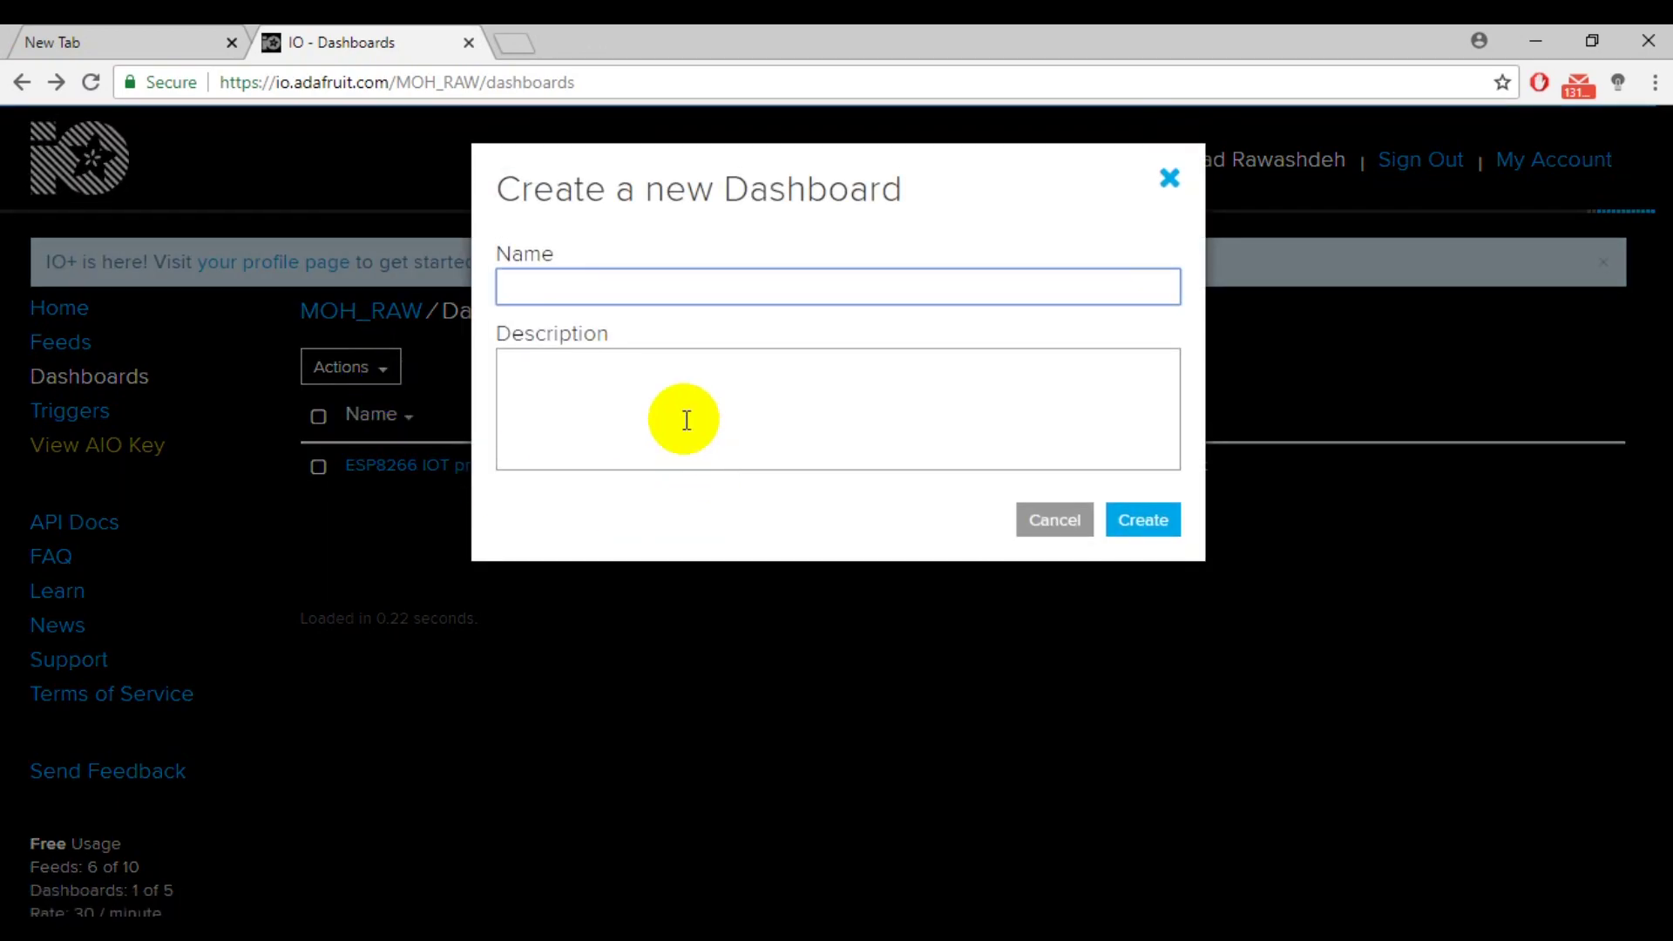
text(Tutorial)
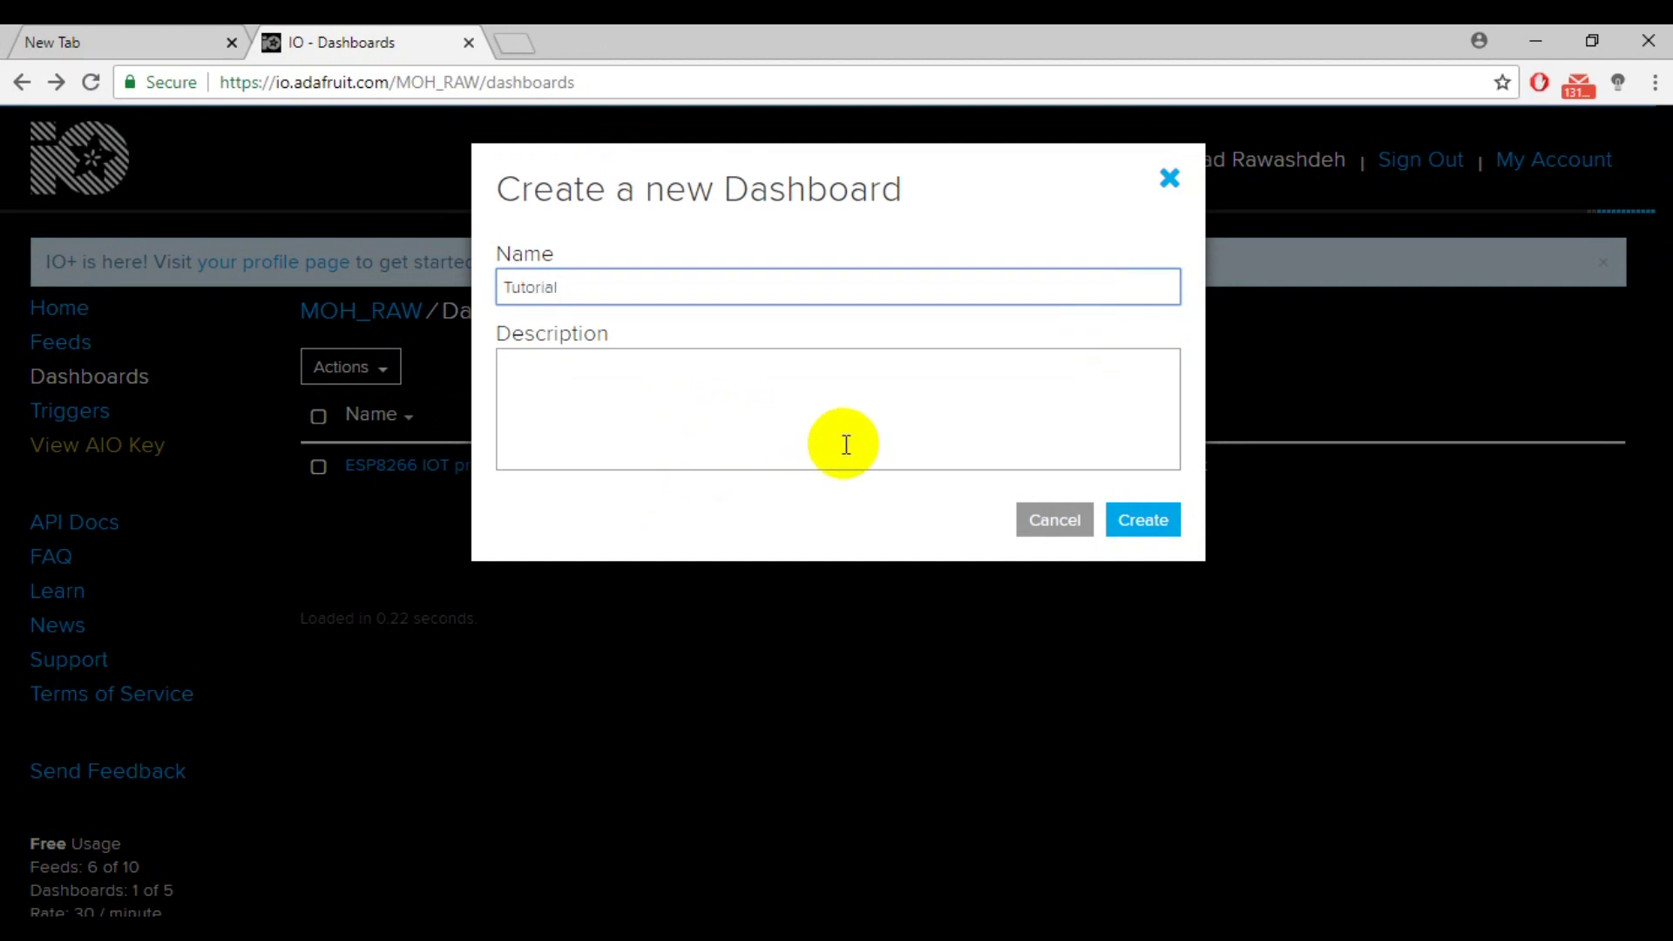
click(1145, 522)
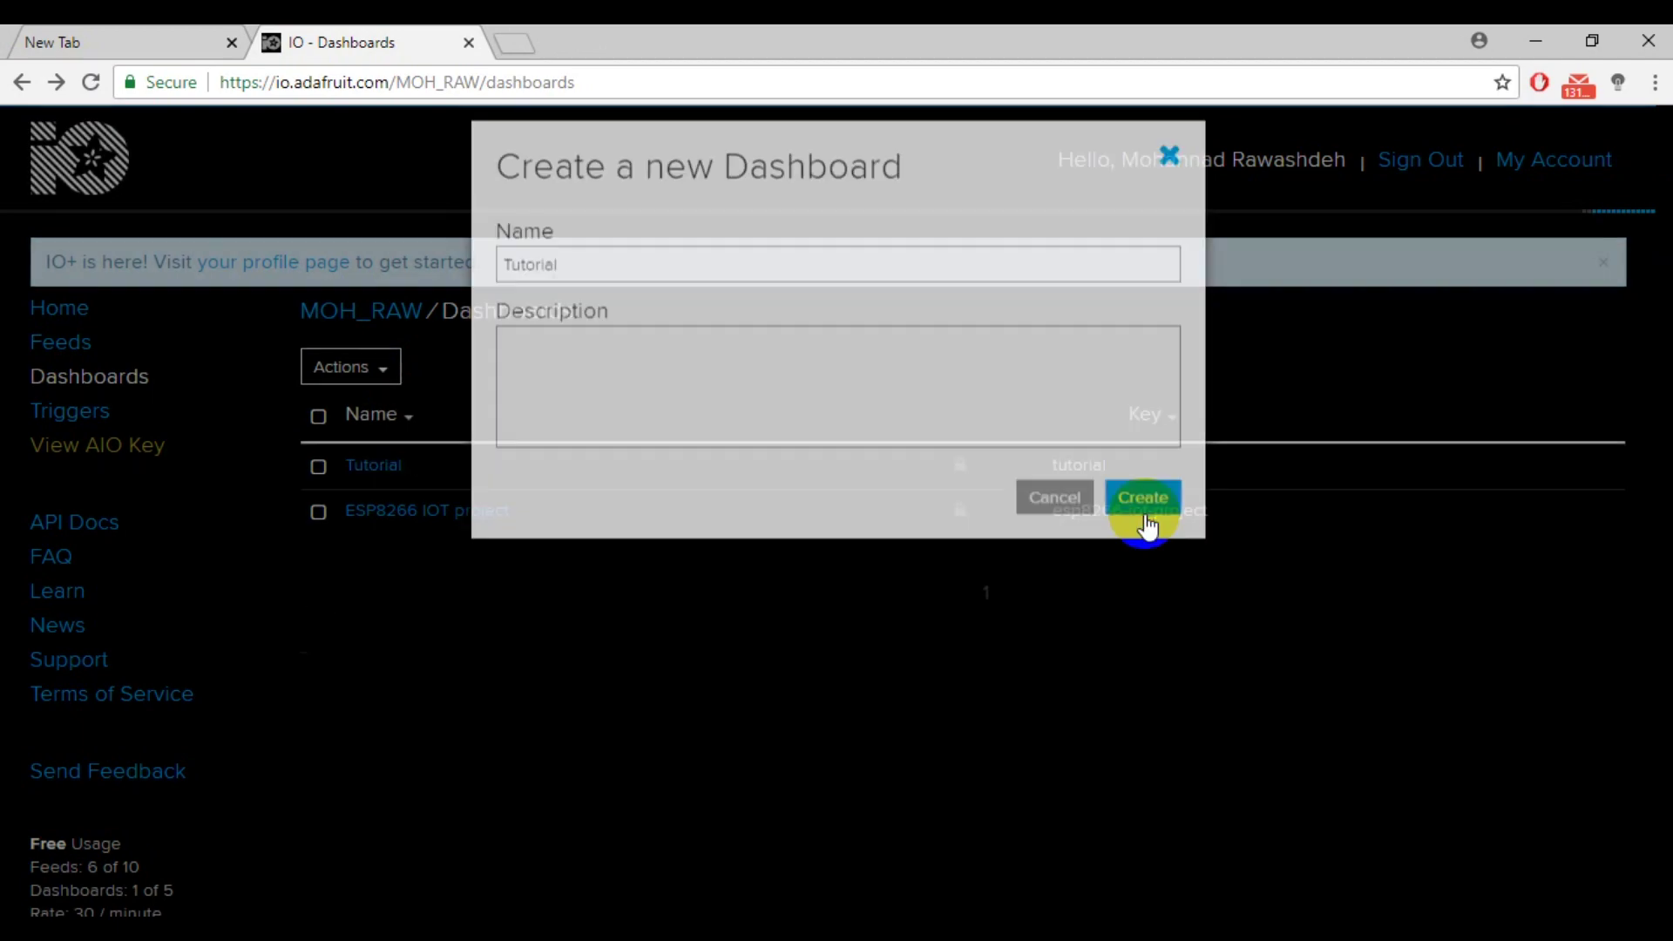
Step: Open the Tutorial dashboard, start a new toggle block and link it to the Dual feed
click(382, 471)
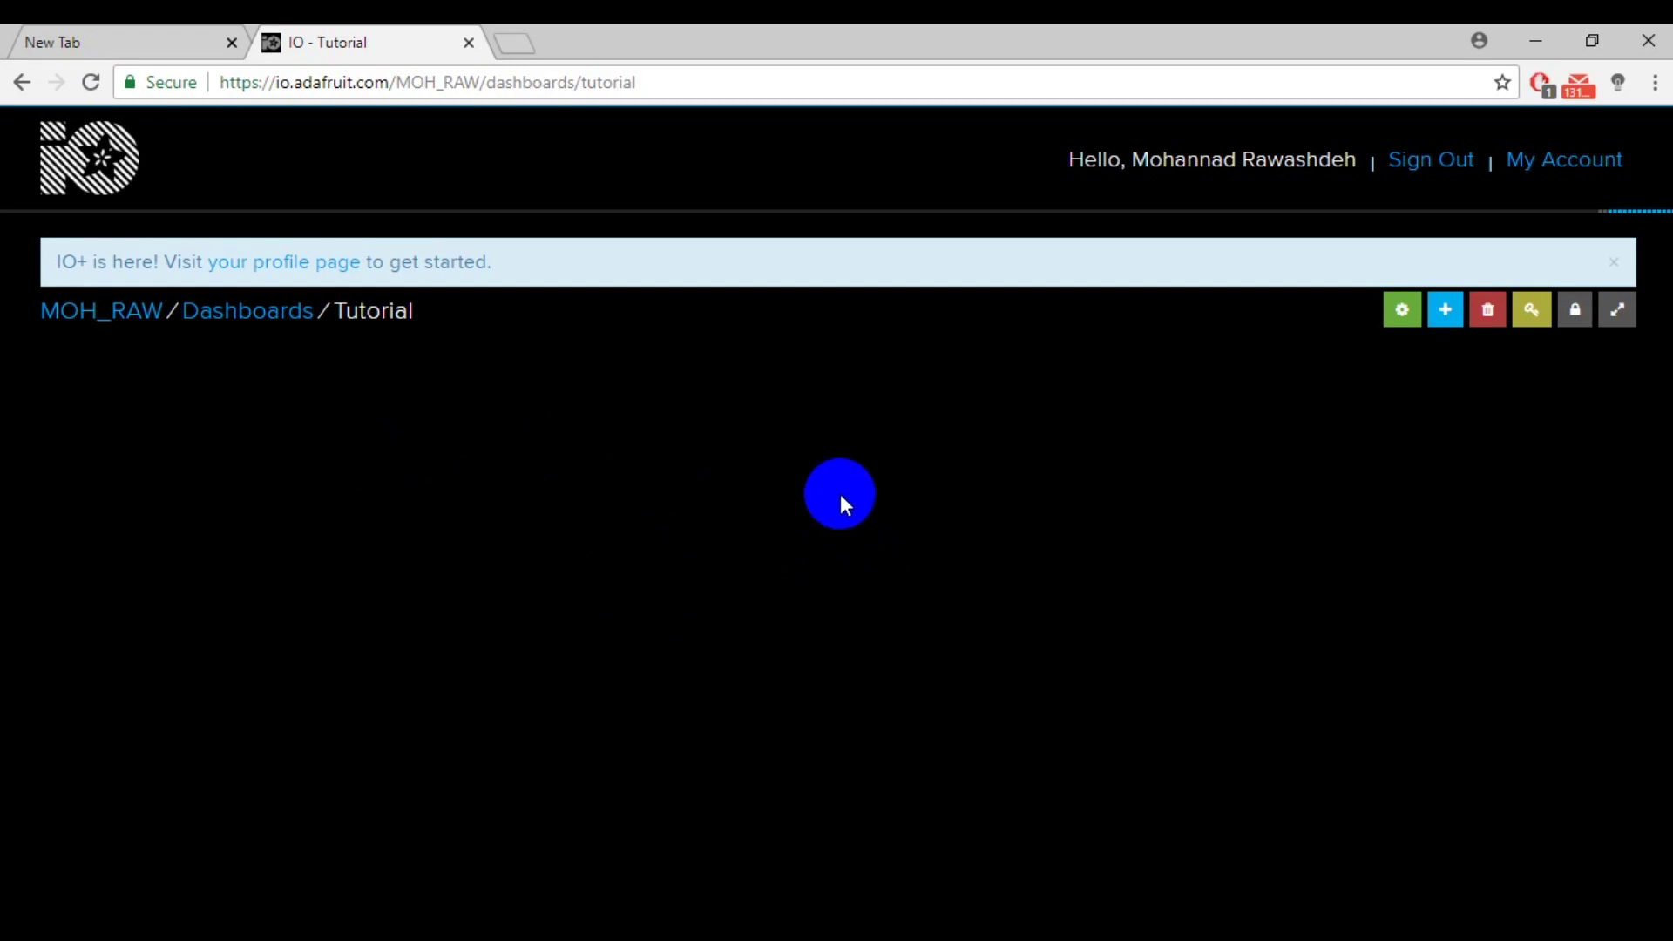
click(1446, 313)
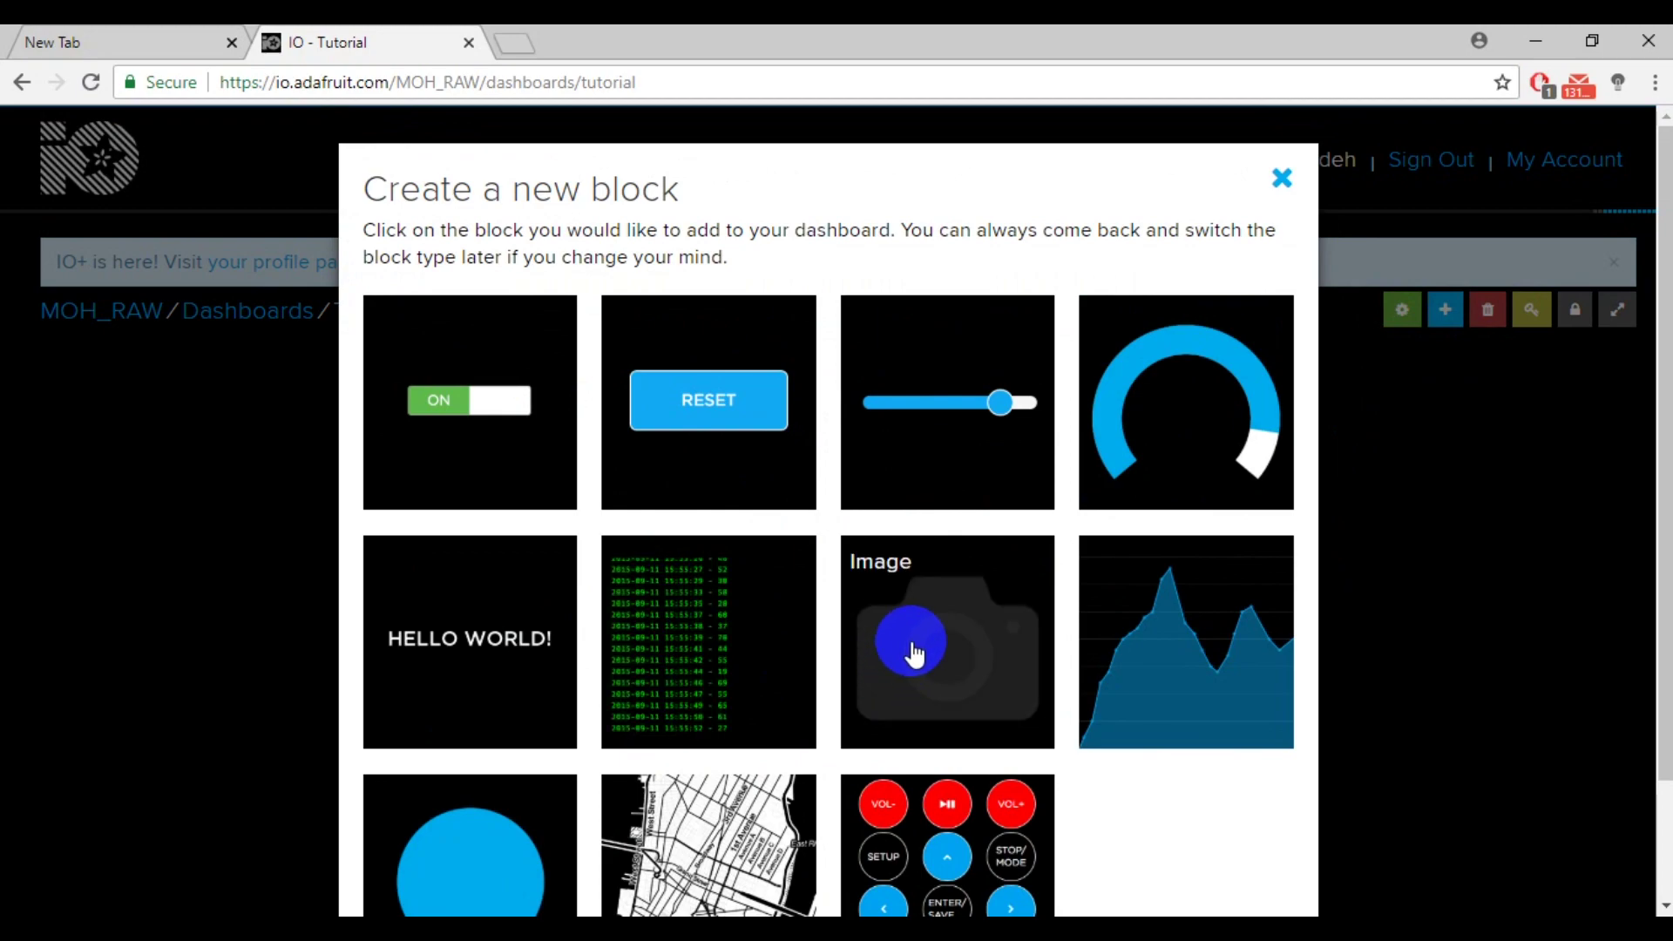
click(506, 404)
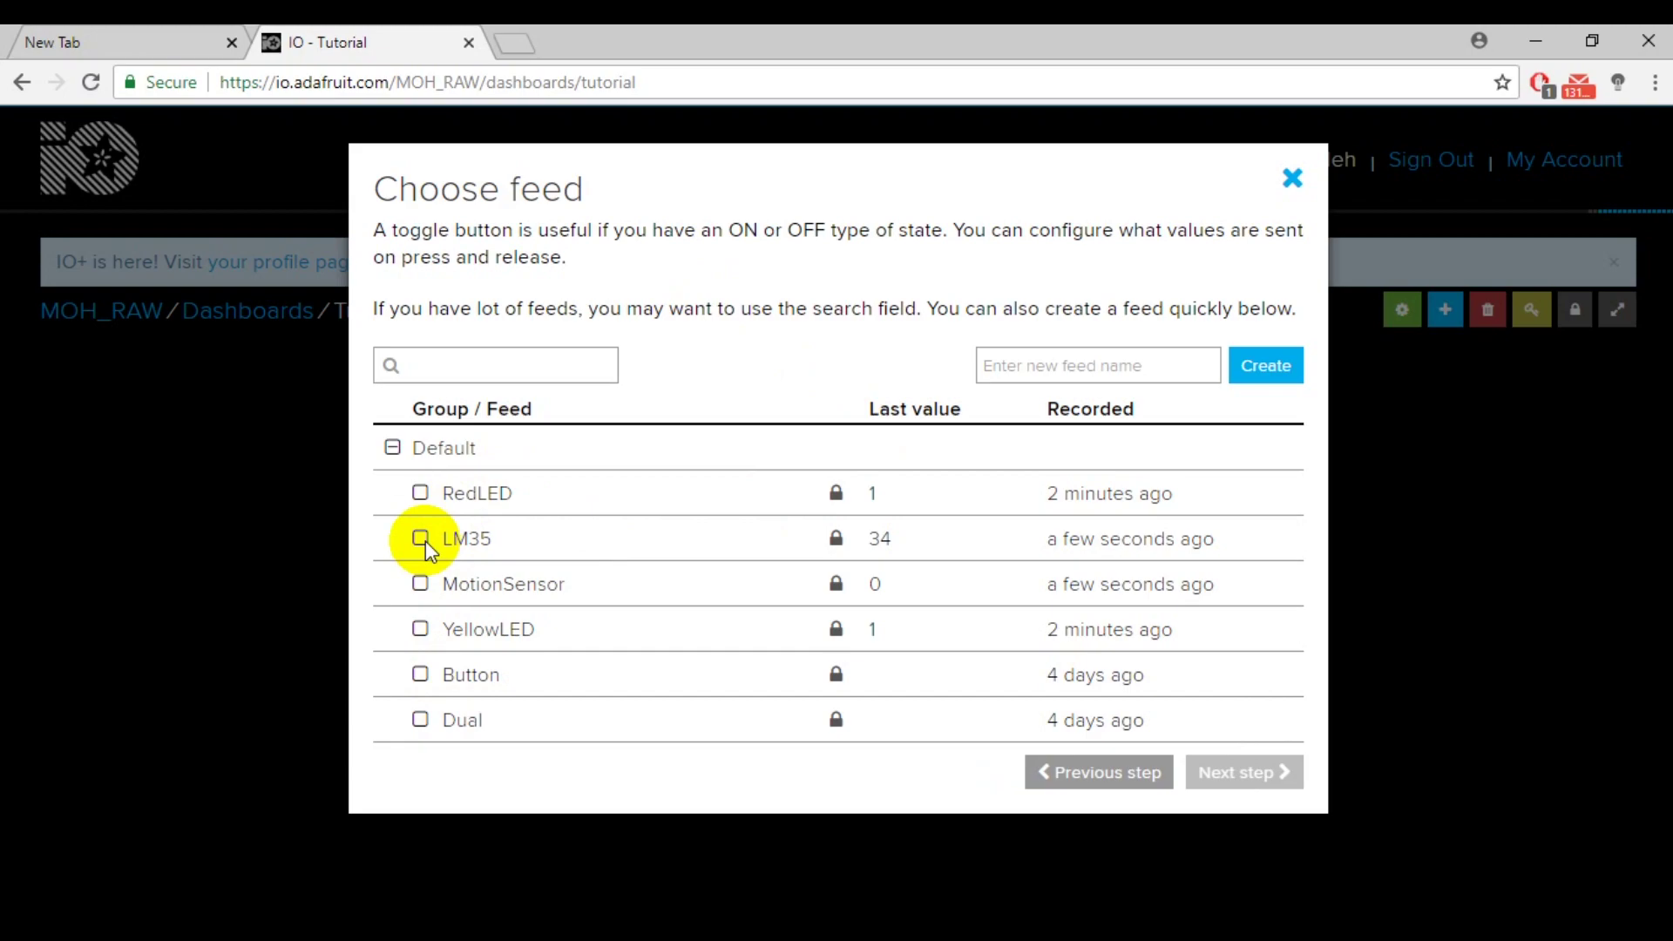
click(422, 724)
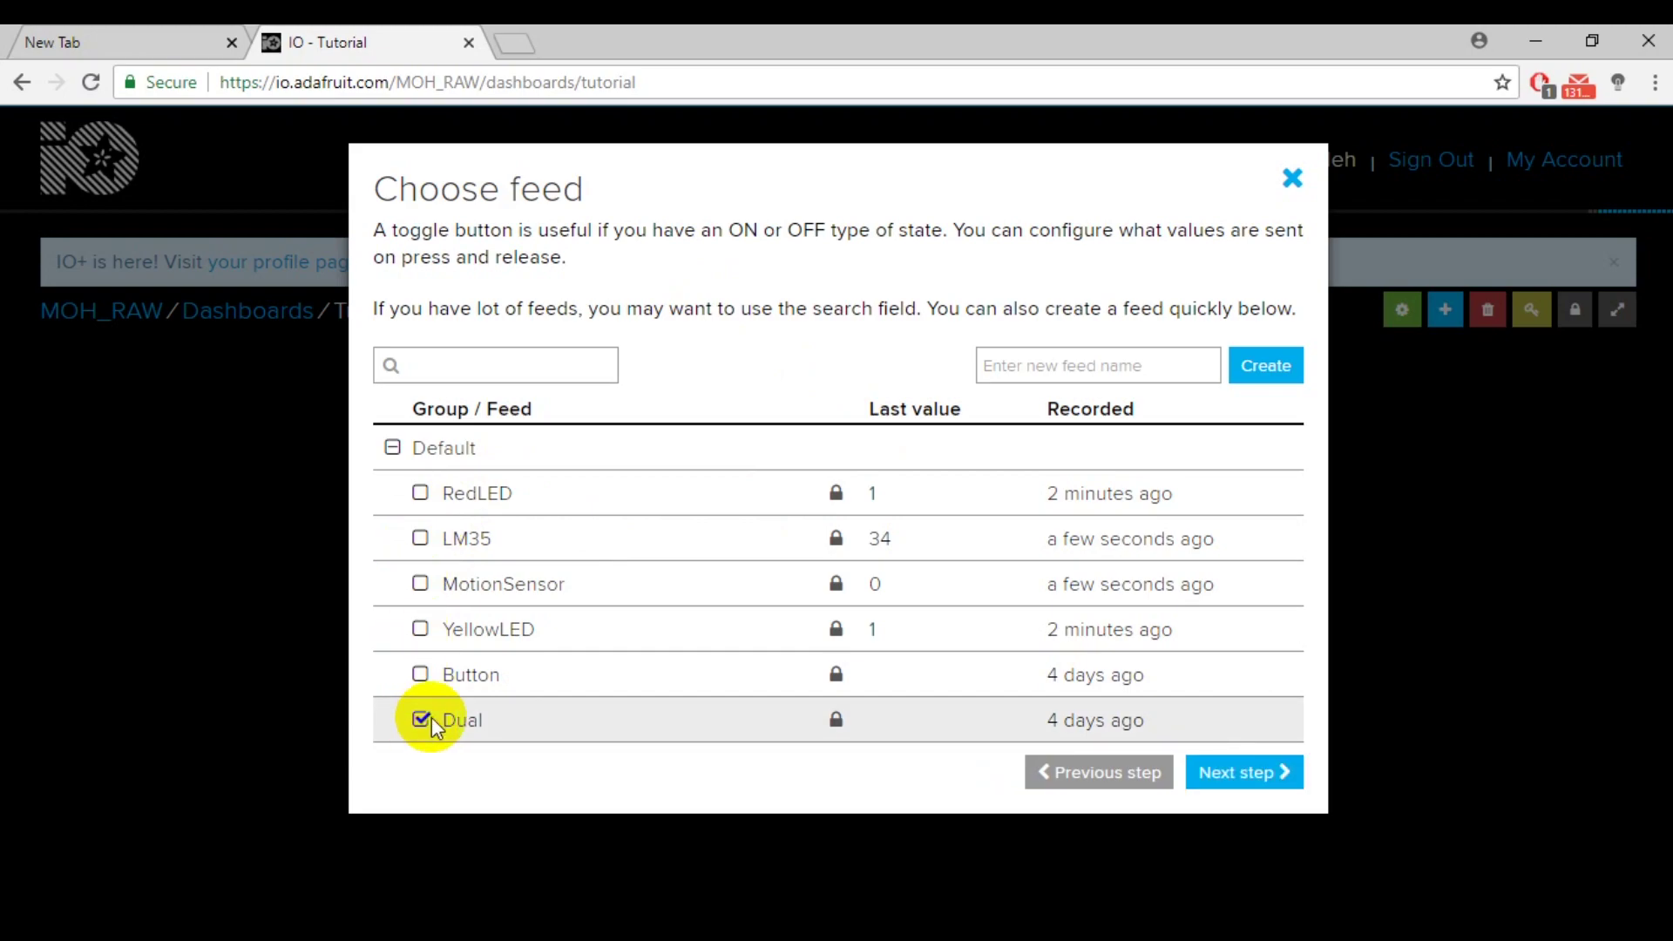
click(1236, 773)
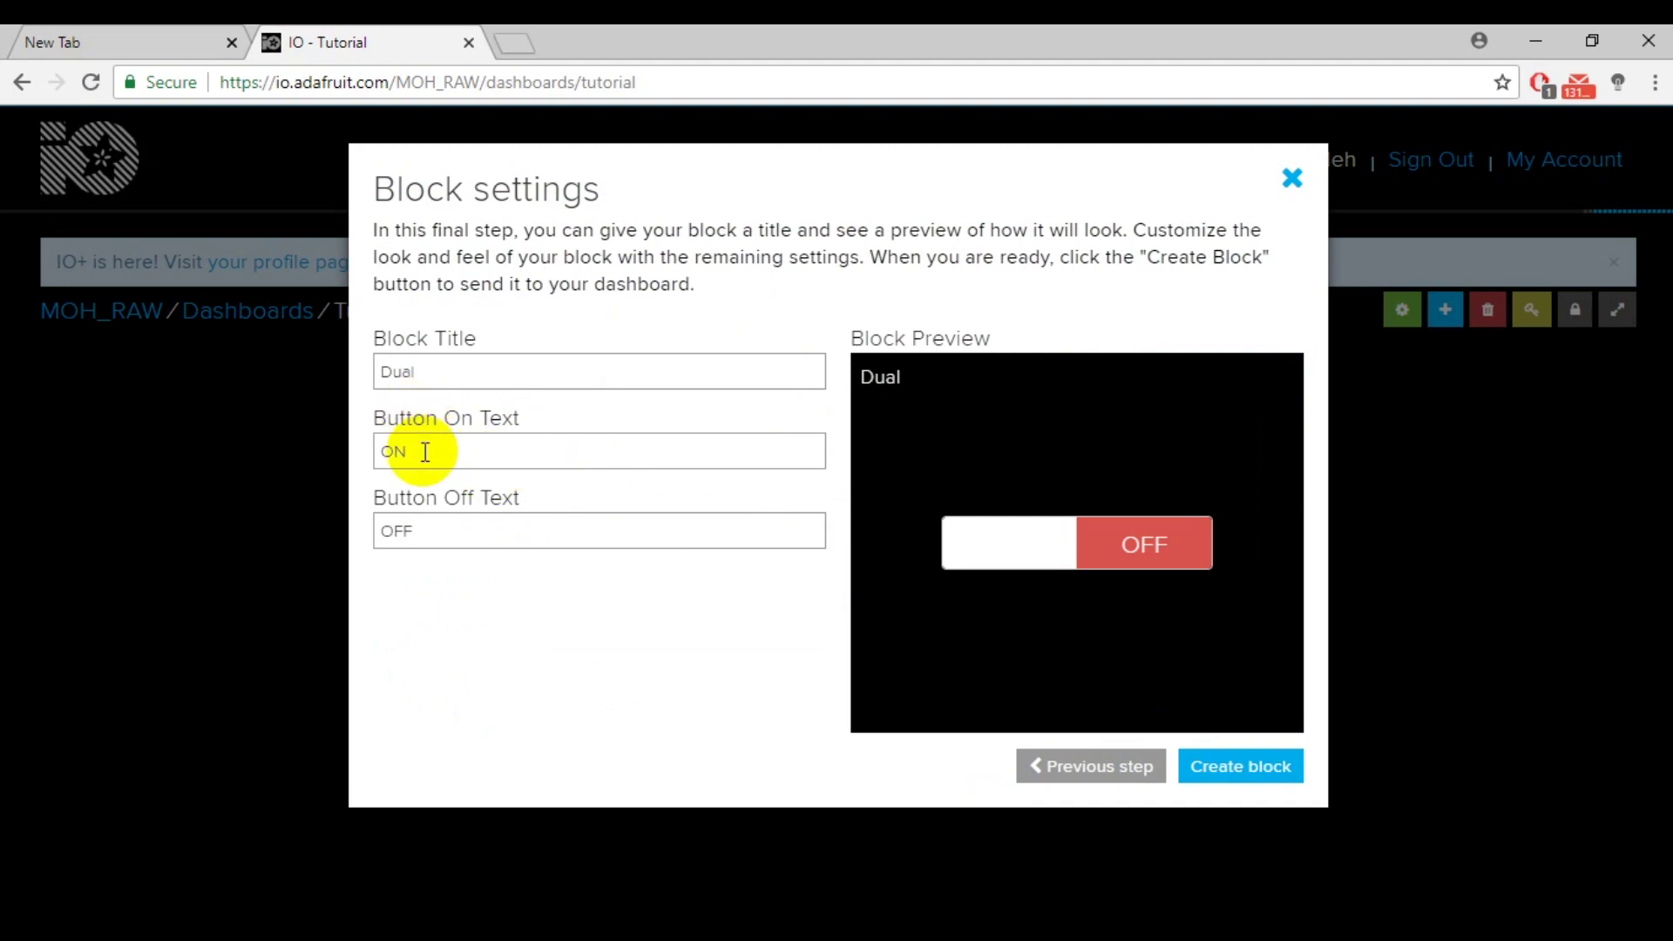
Step: Set the toggle block's on text to 1 and off text to 0, and create the block
drag(425, 451, 349, 450)
text(1)
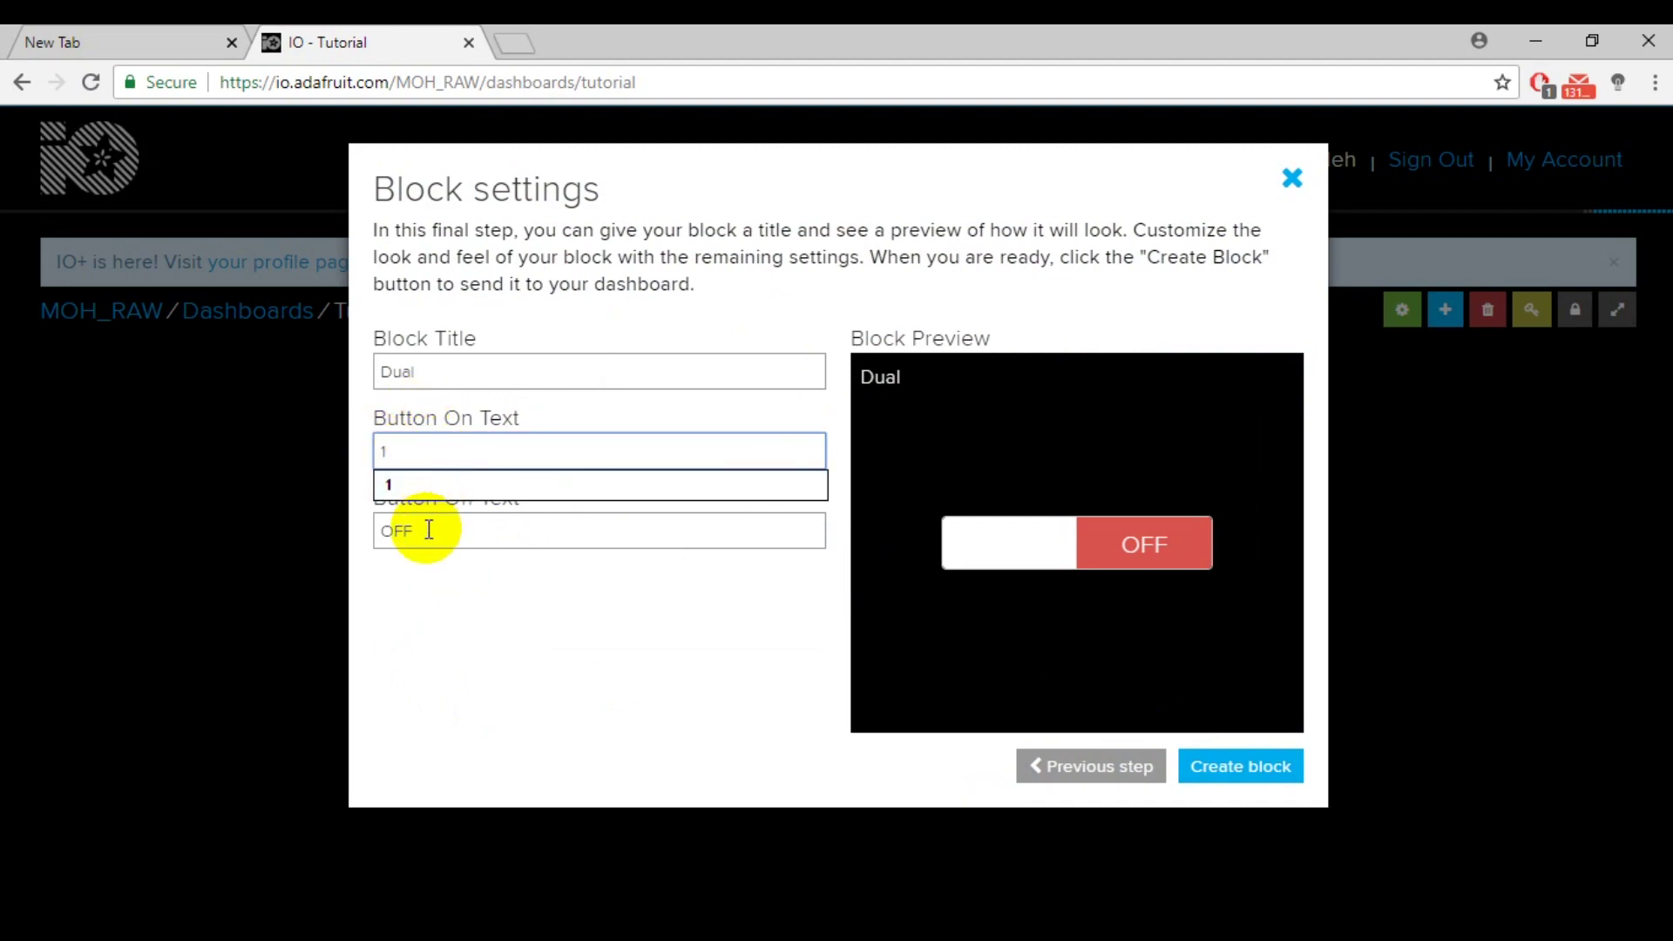
double_click(394, 529)
text(0)
click(502, 591)
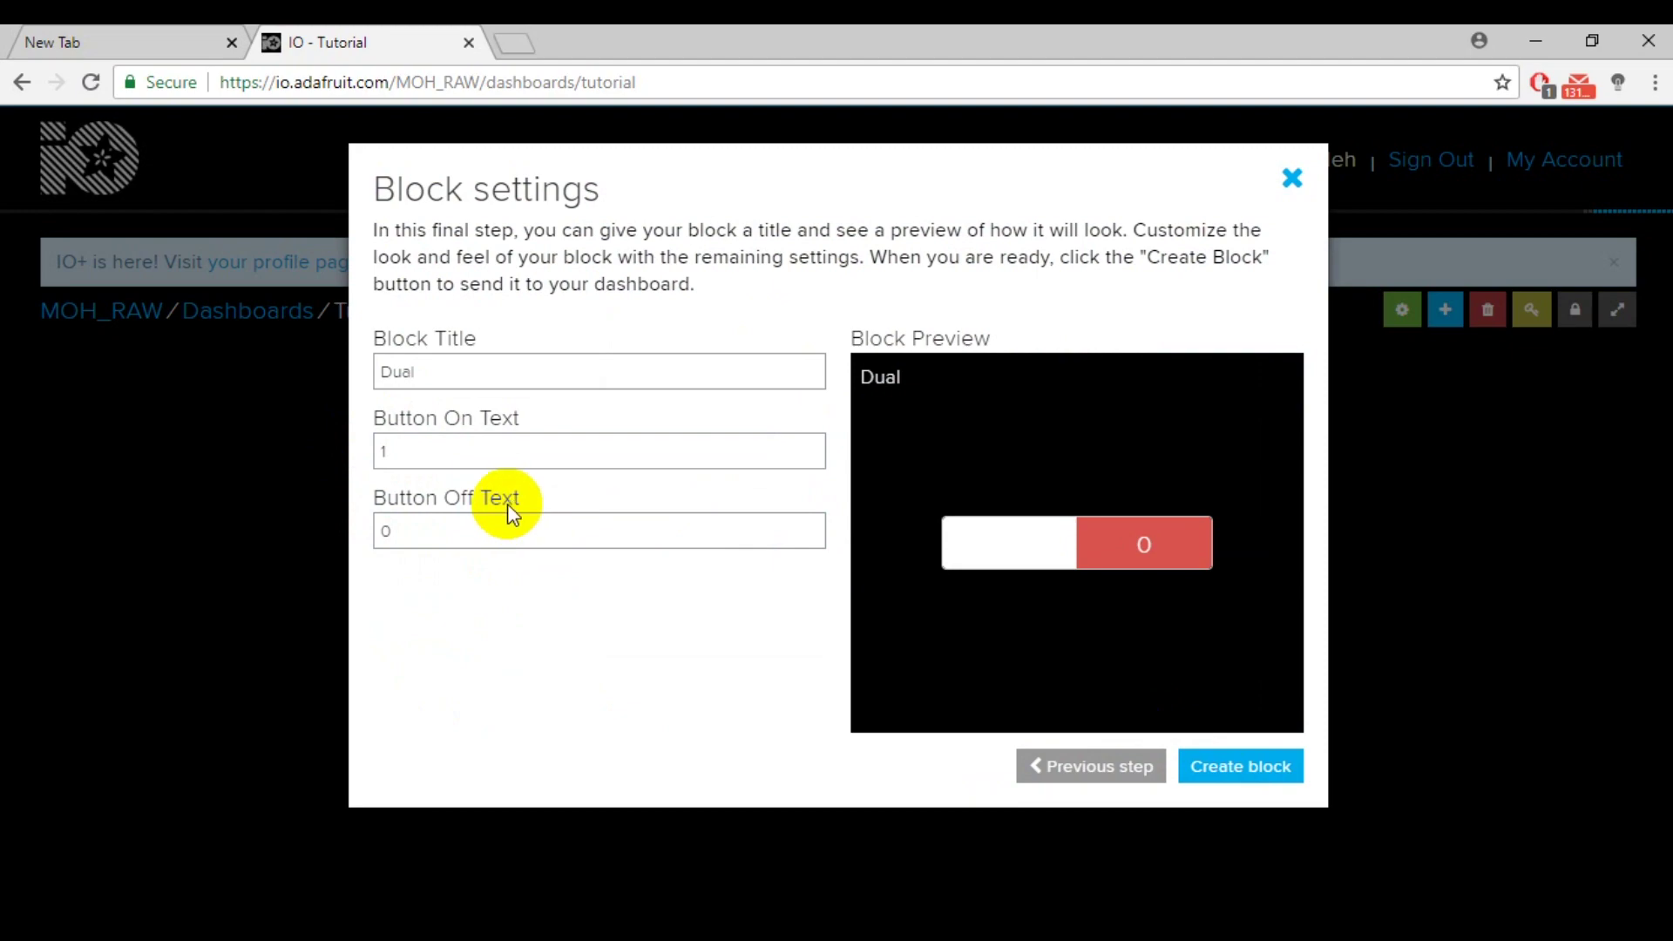
click(1251, 780)
click(224, 433)
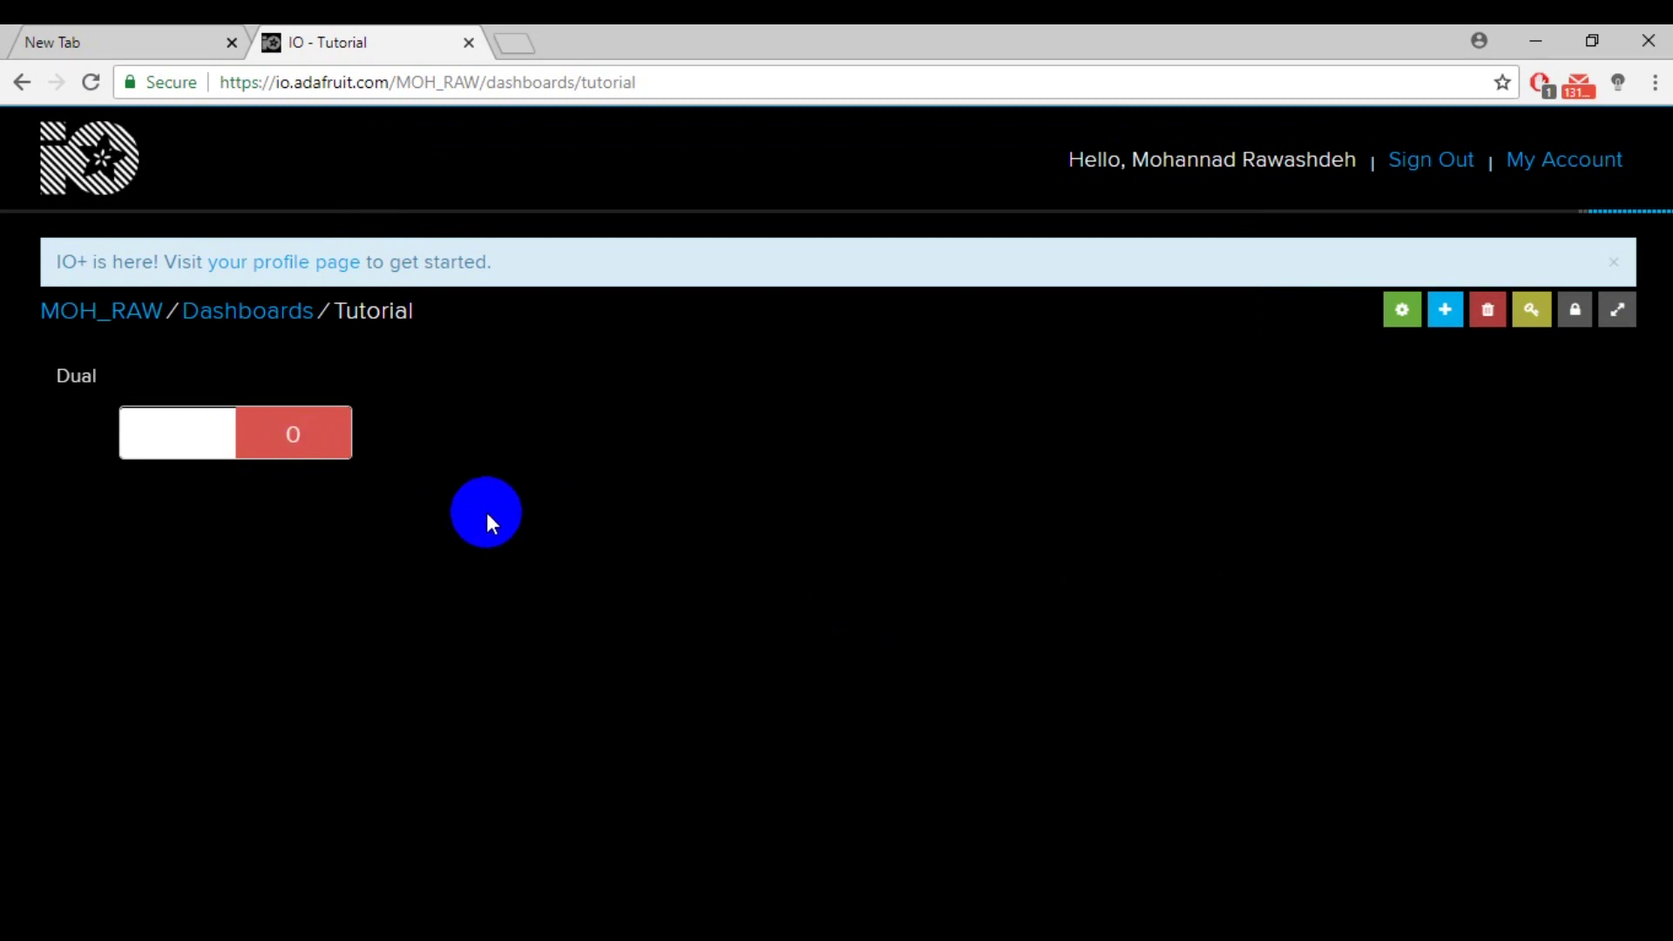
Step: Edit the dashboard layout to move the Dual toggle block to the middle of the dashboard, and save the layout
click(1403, 314)
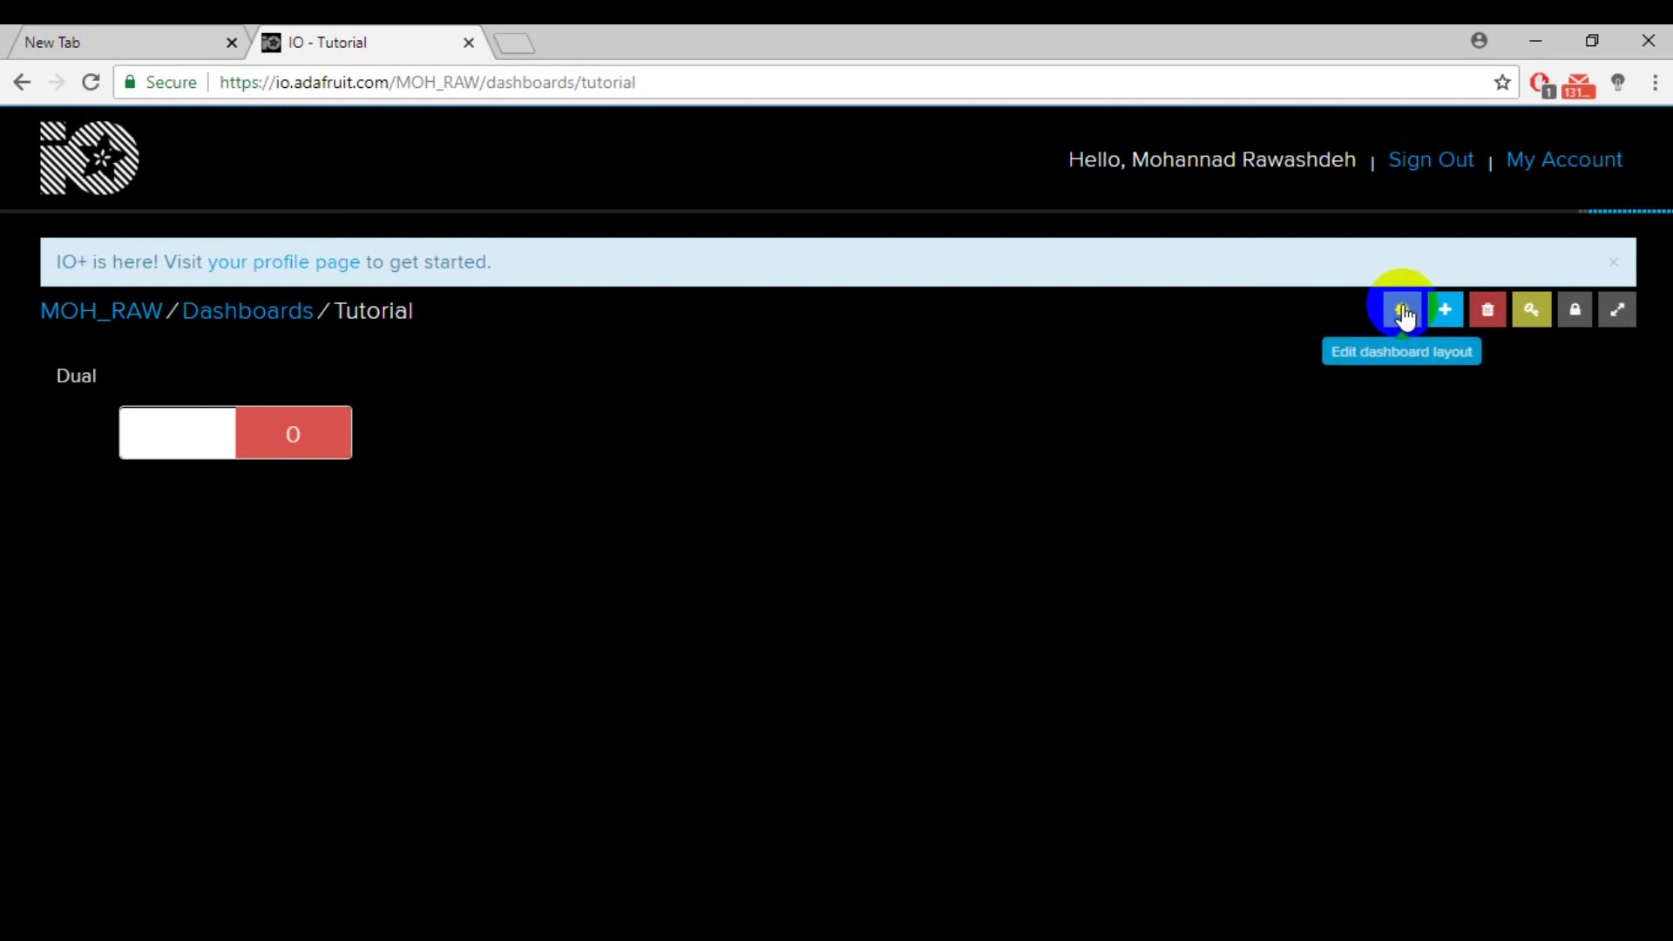
drag(419, 508, 1165, 601)
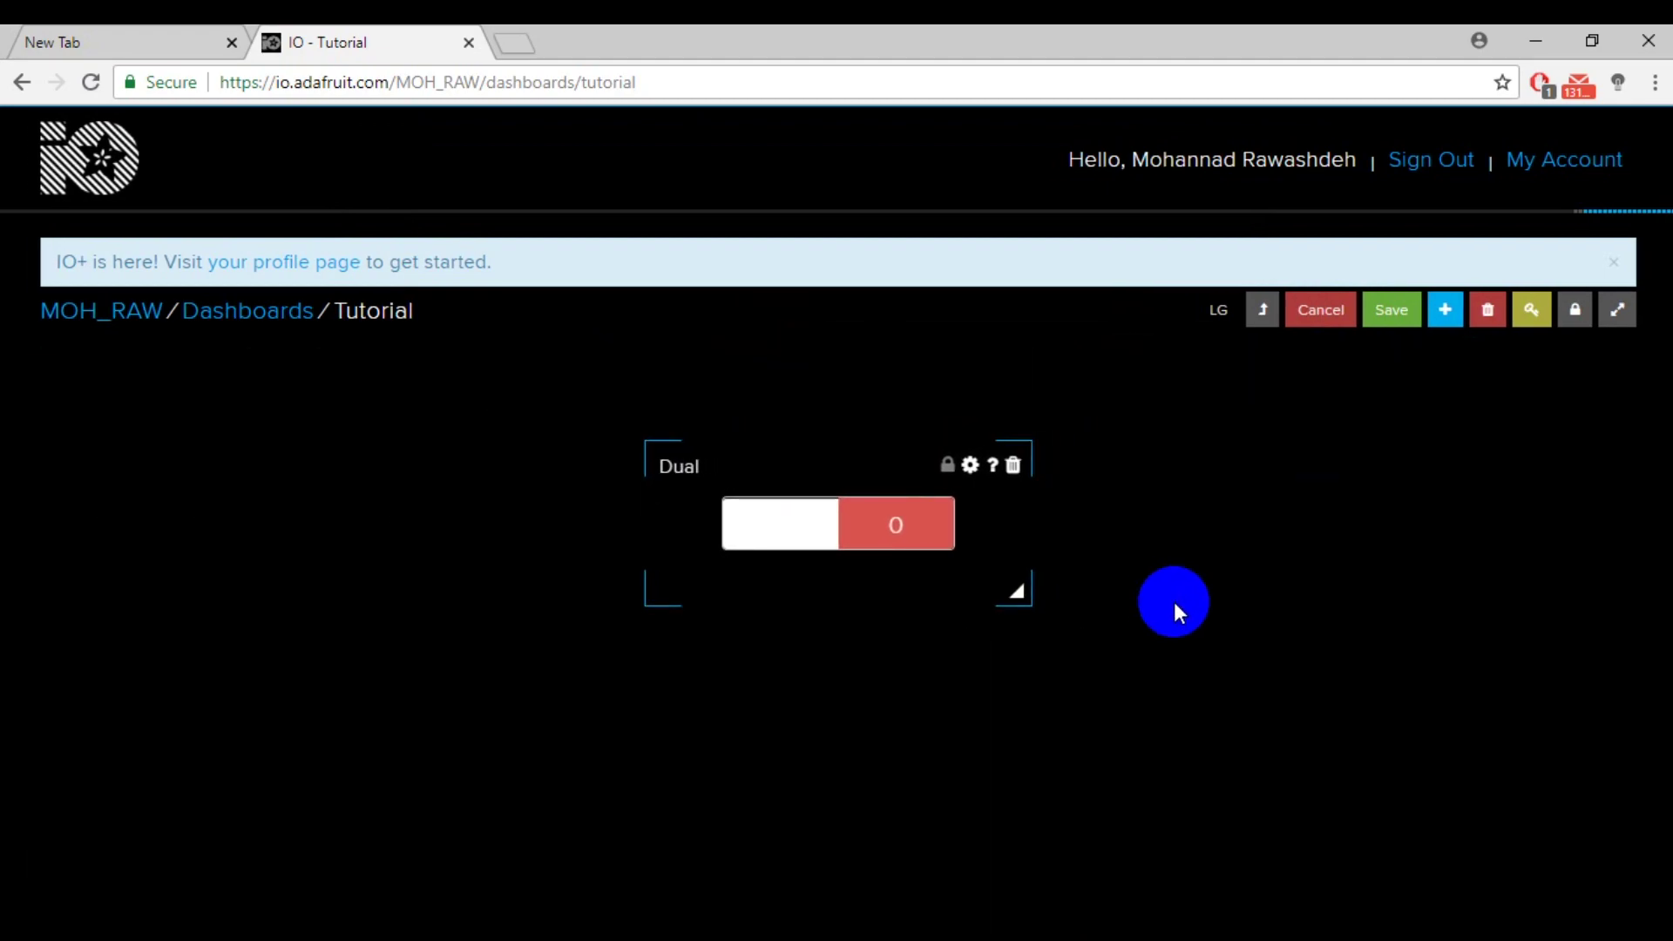
click(1391, 312)
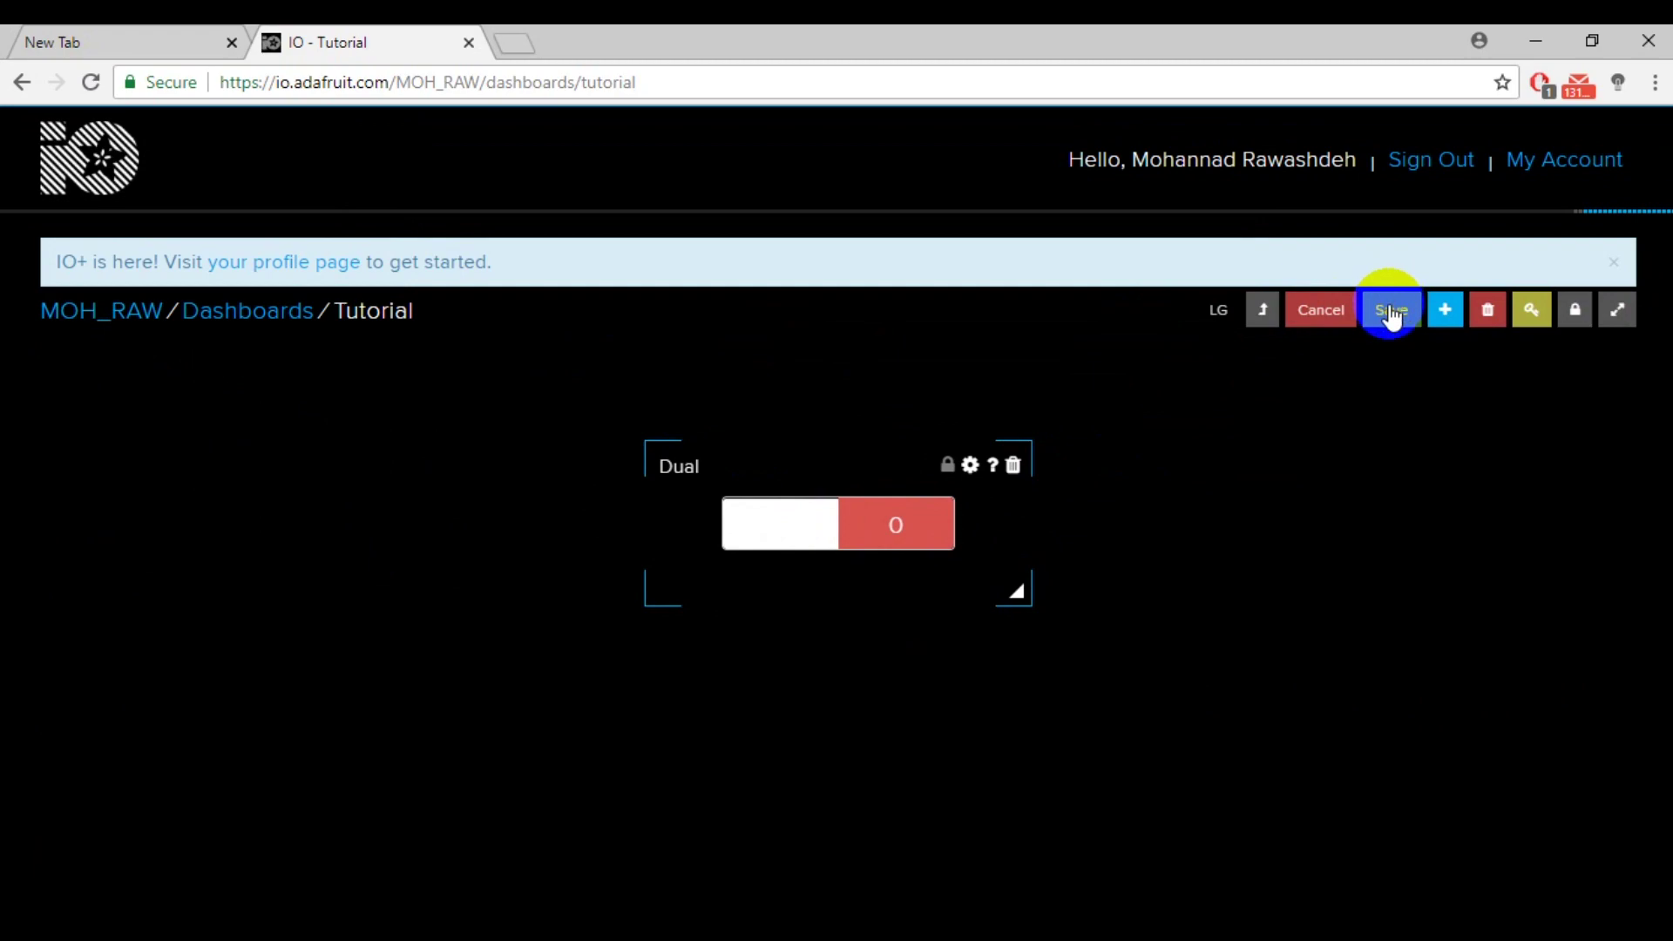
Step: View the account's AIO username and active key, and close the key window
click(1534, 311)
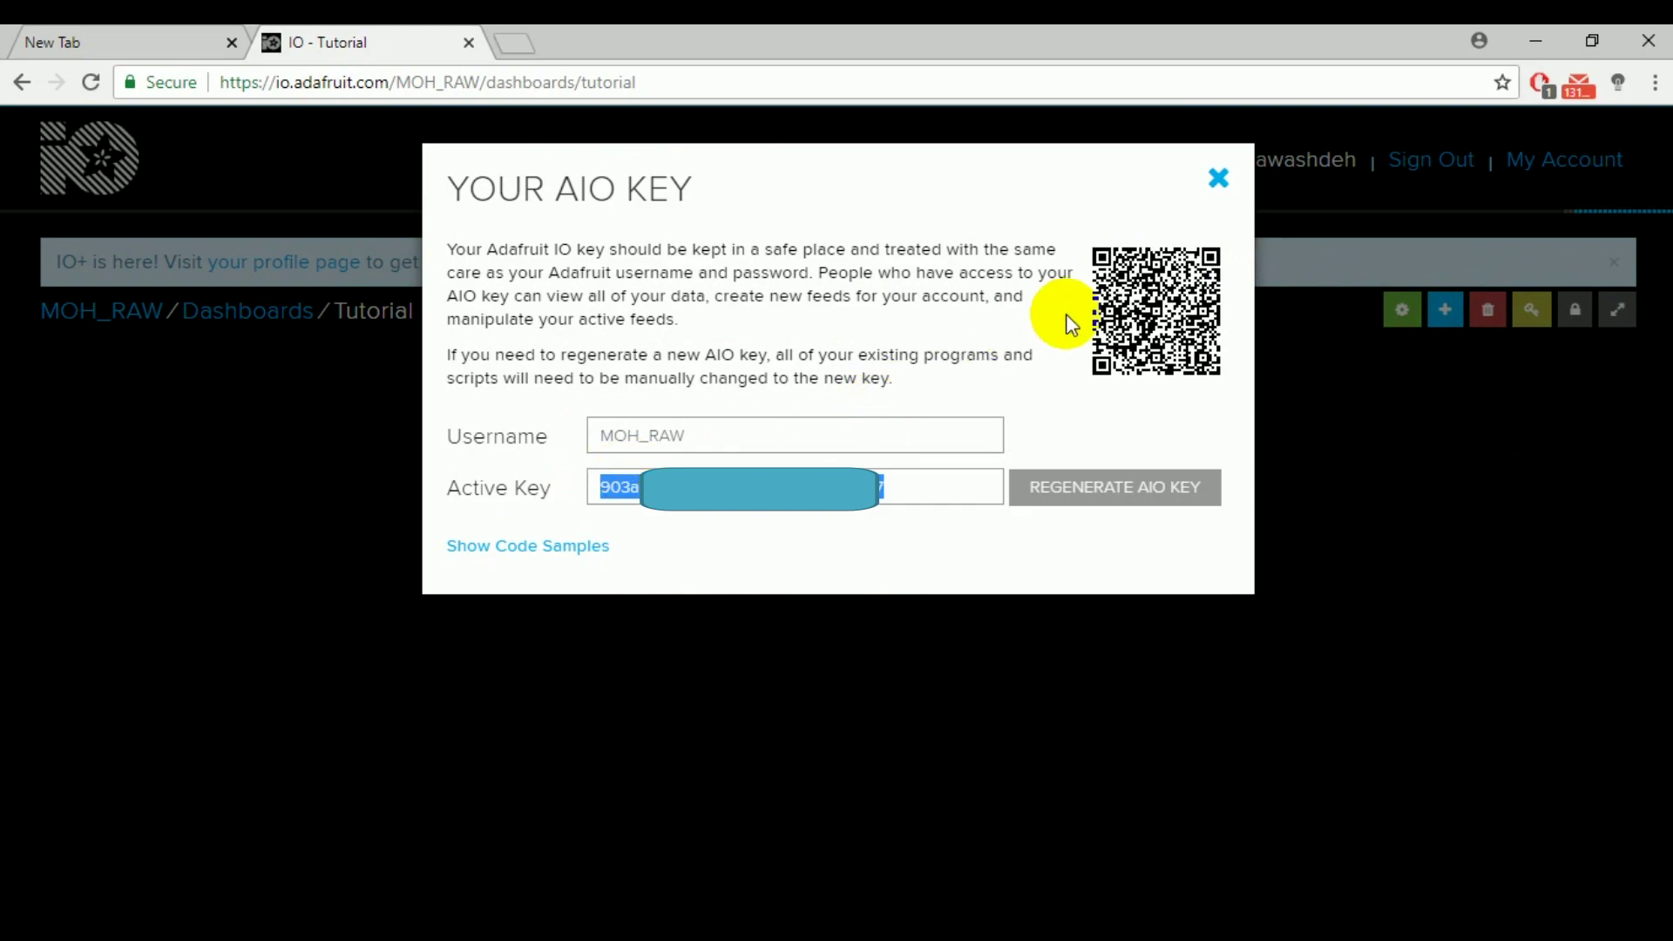
click(1218, 177)
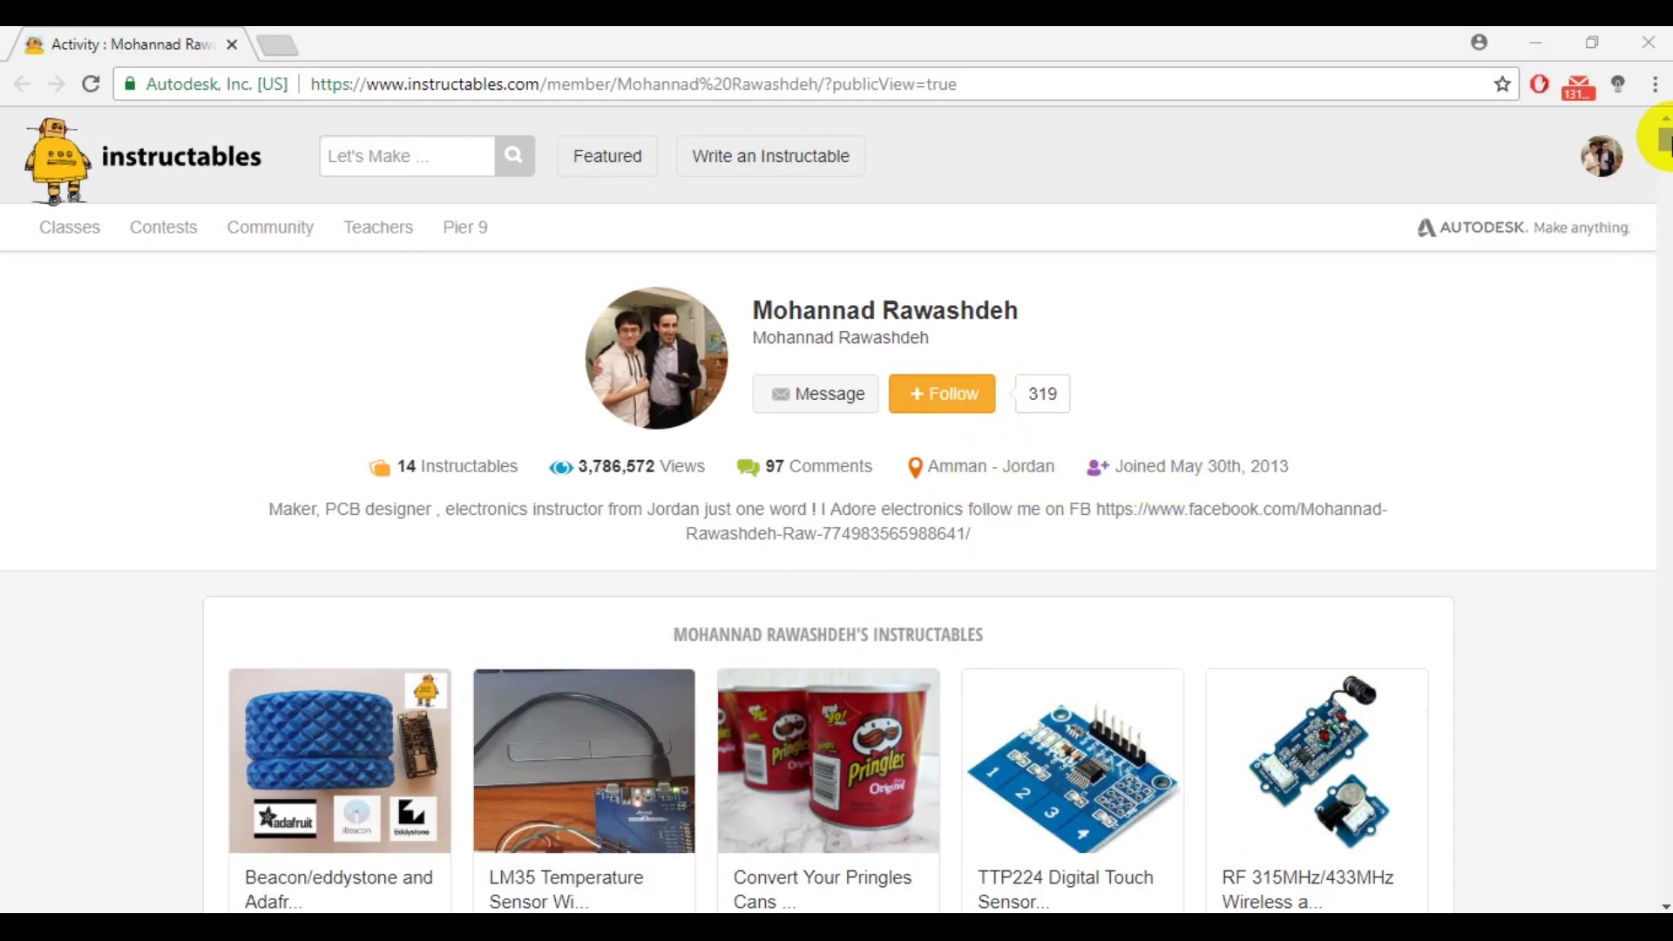
Step: Look through the published projects on the author's Instructables profile page
drag(1663, 138, 1664, 157)
scroll(1660, 157, down, 5)
scroll(1661, 155, up, 9)
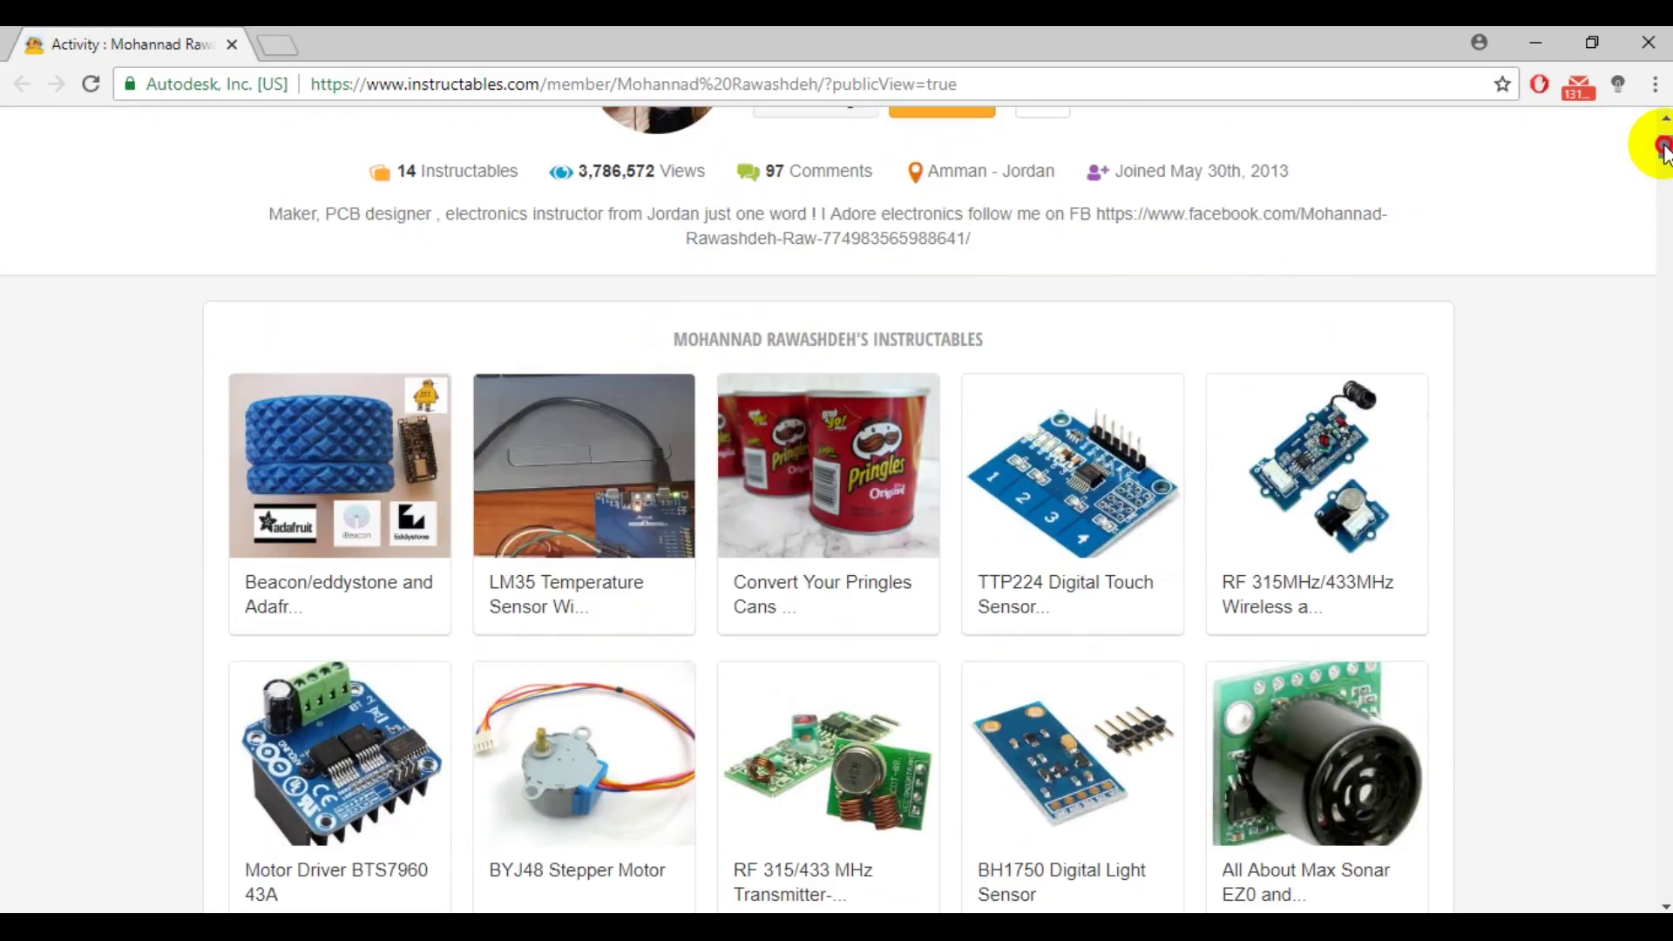